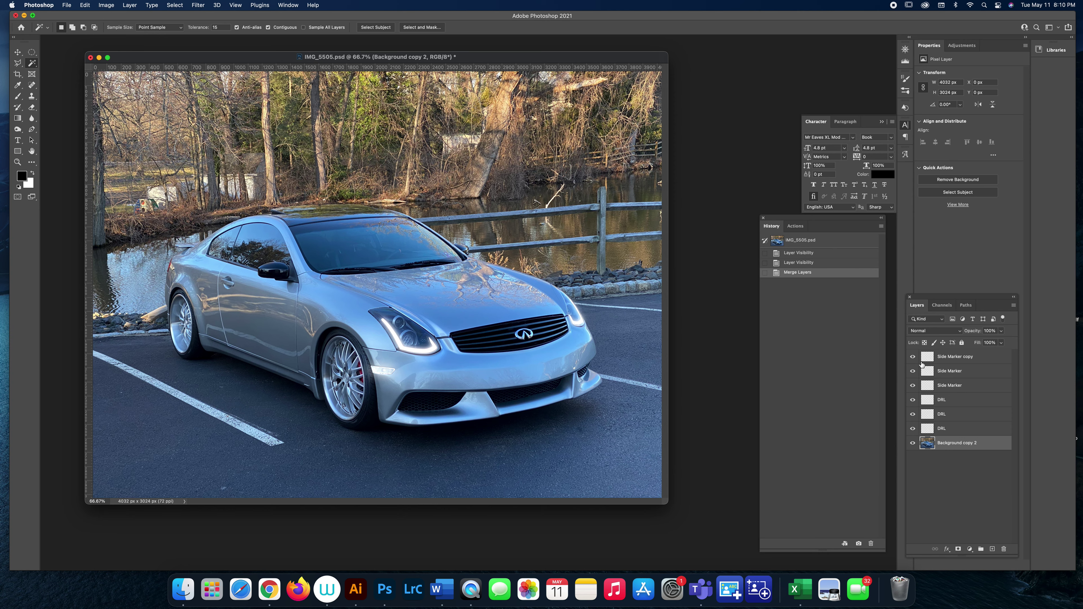
- Compare the glow layers on and off, then delete the six DRL and Side Marker layers
{"action": "left_click_drag", "start_coordinate": [915, 362], "coordinate": [913, 430]}
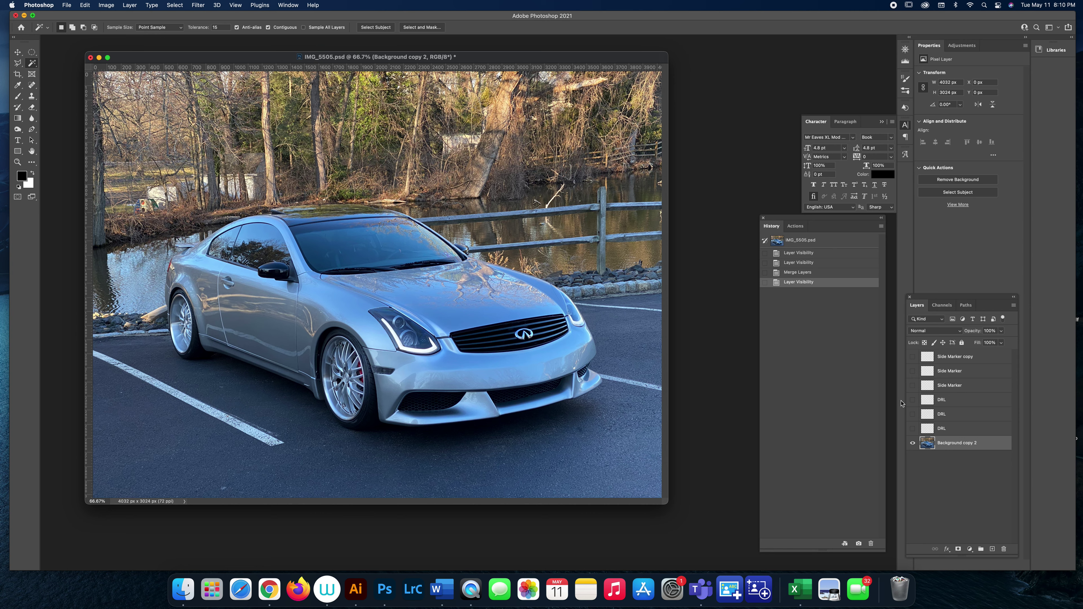
{"action": "left_click_drag", "start_coordinate": [913, 357], "coordinate": [912, 429]}
{"action": "left_click", "coordinate": [957, 429]}
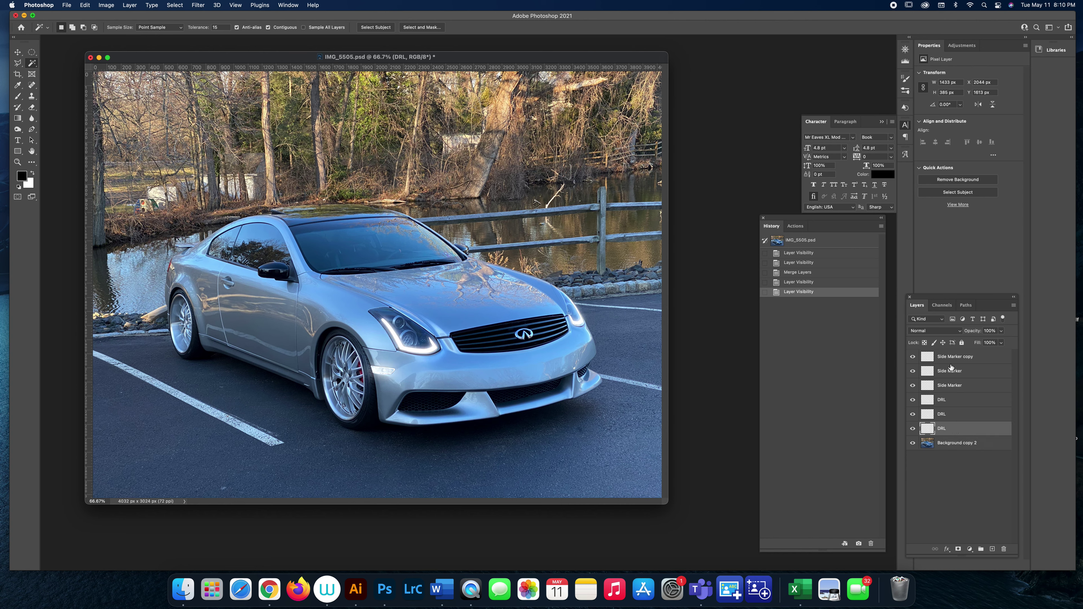
{"action": "left_click", "coordinate": [950, 359], "text": "shift"}
{"action": "left_click", "coordinate": [1004, 550]}
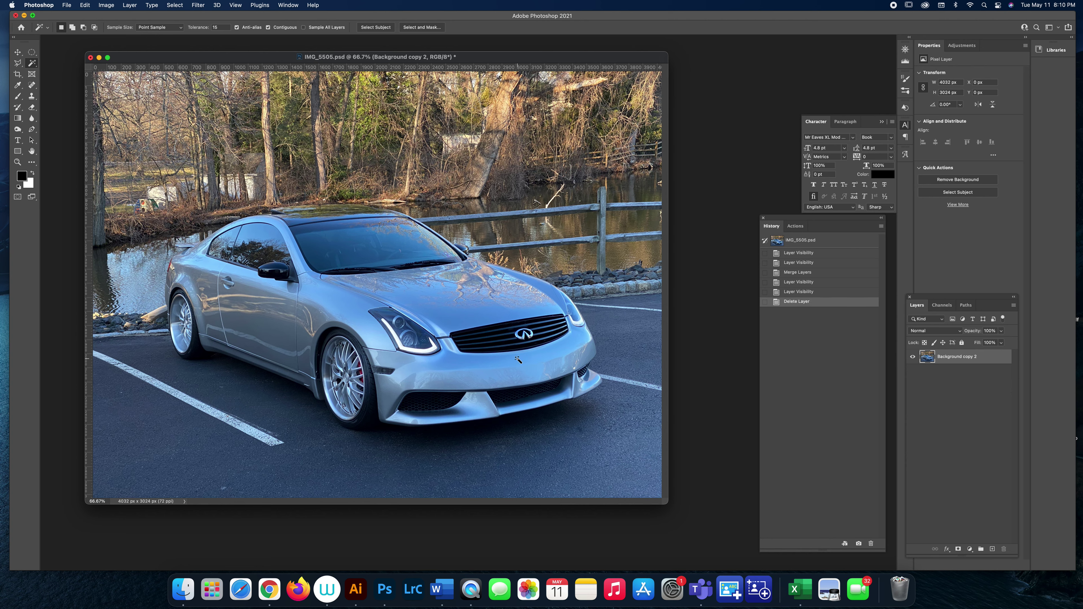
- Zoom in and Magic Wand-select the white light strip in the left headlight
{"action": "key", "text": "super+equal"}
{"action": "key", "text": "super+equal"}
{"action": "key", "text": "super+equal"}
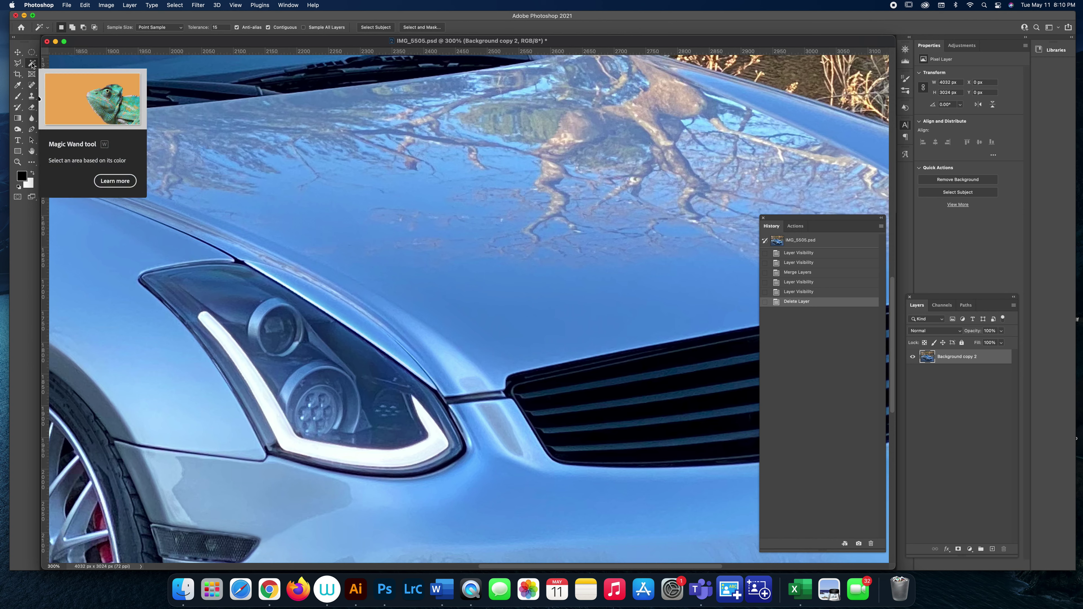
{"action": "left_click", "coordinate": [259, 383]}
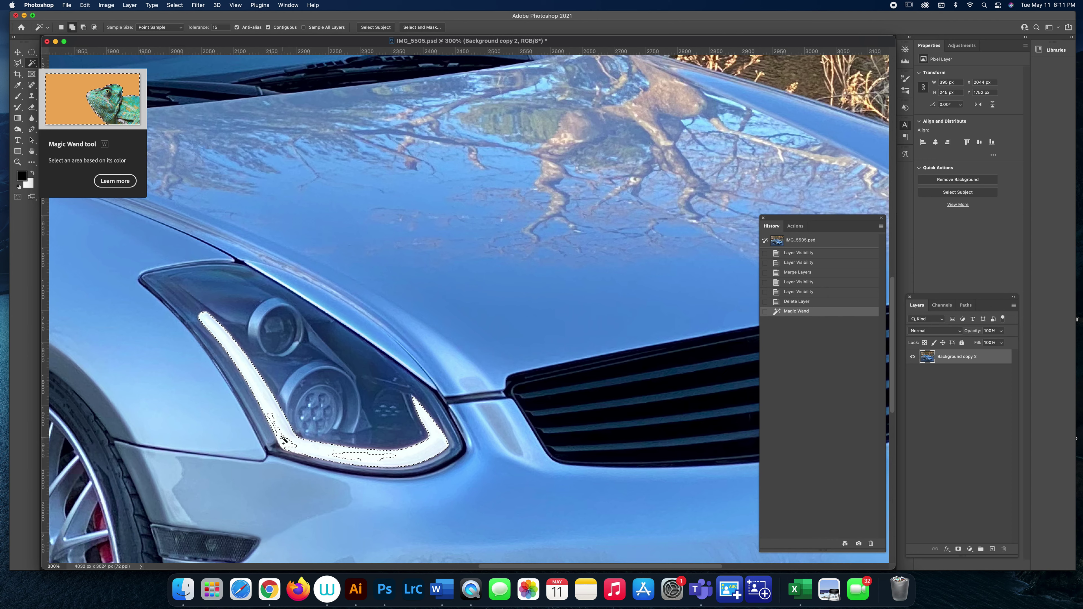
{"action": "left_click", "coordinate": [288, 445]}
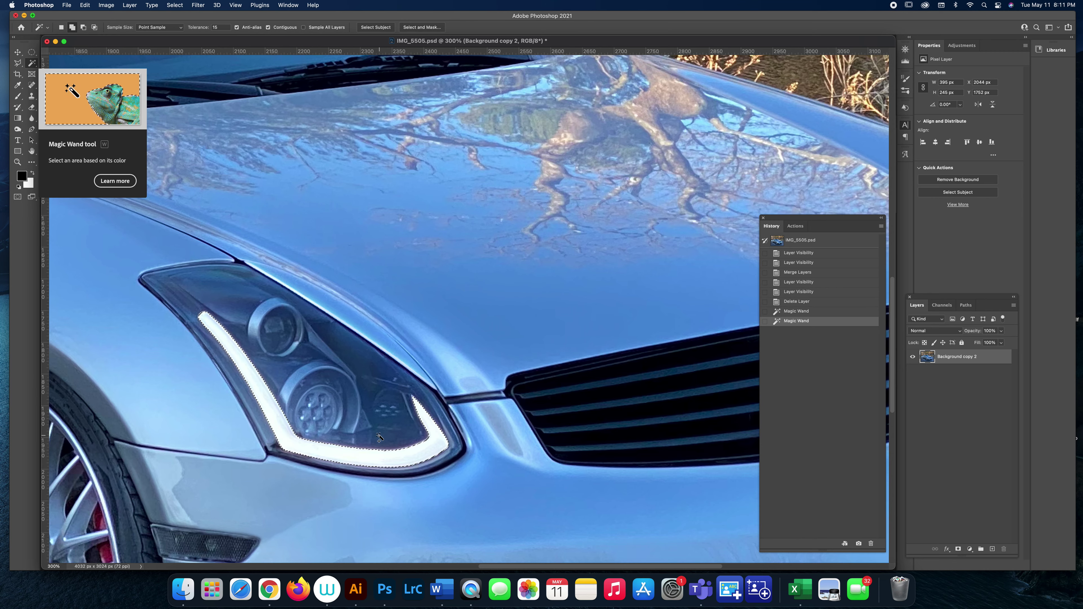
{"action": "left_click", "coordinate": [433, 446]}
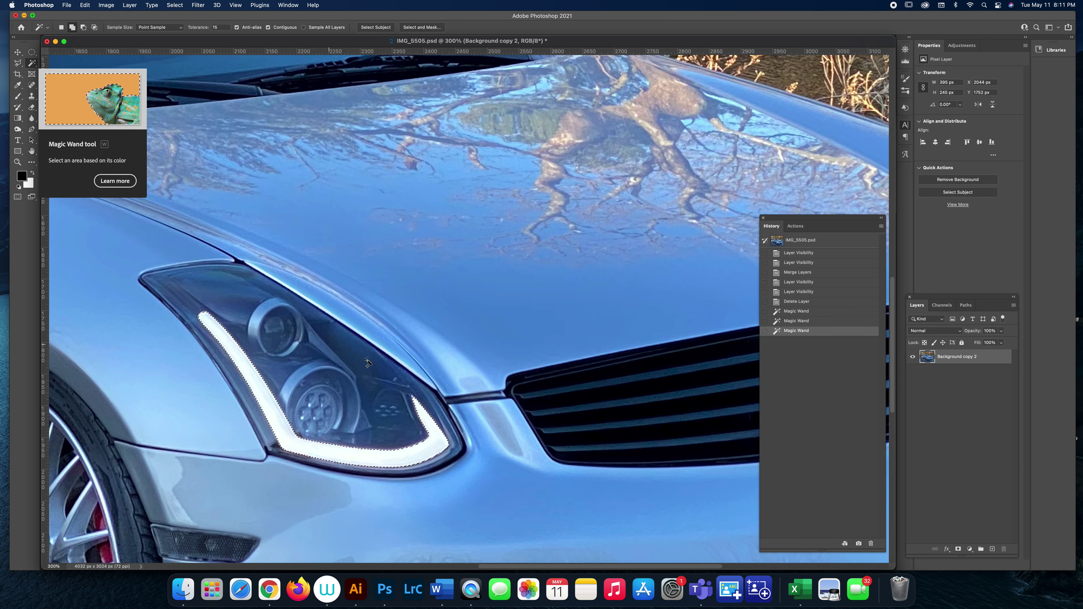
- Add the right headlight's white strip, up to its tip, to the Magic Wand selection
{"action": "scroll", "coordinate": [497, 456], "scroll_direction": "right", "scroll_amount": 3}
{"action": "scroll", "coordinate": [497, 456], "scroll_direction": "right", "scroll_amount": 1}
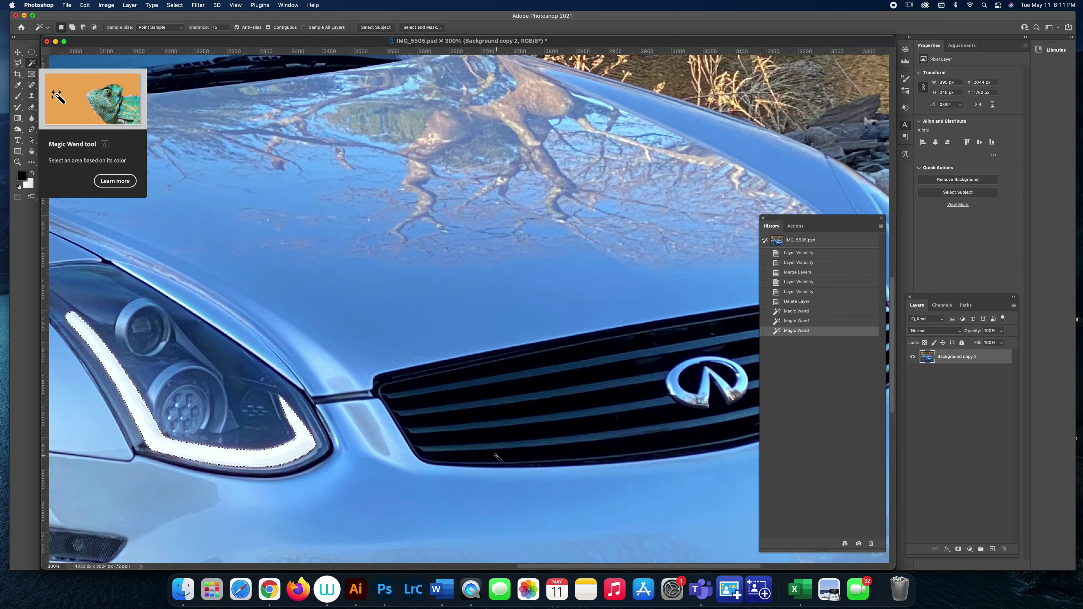
{"action": "scroll", "coordinate": [498, 457], "scroll_direction": "up", "scroll_amount": 2}
{"action": "scroll", "coordinate": [497, 456], "scroll_direction": "right", "scroll_amount": 10}
{"action": "left_click", "coordinate": [497, 376], "text": "shift"}
{"action": "left_click", "coordinate": [485, 431], "text": "shift"}
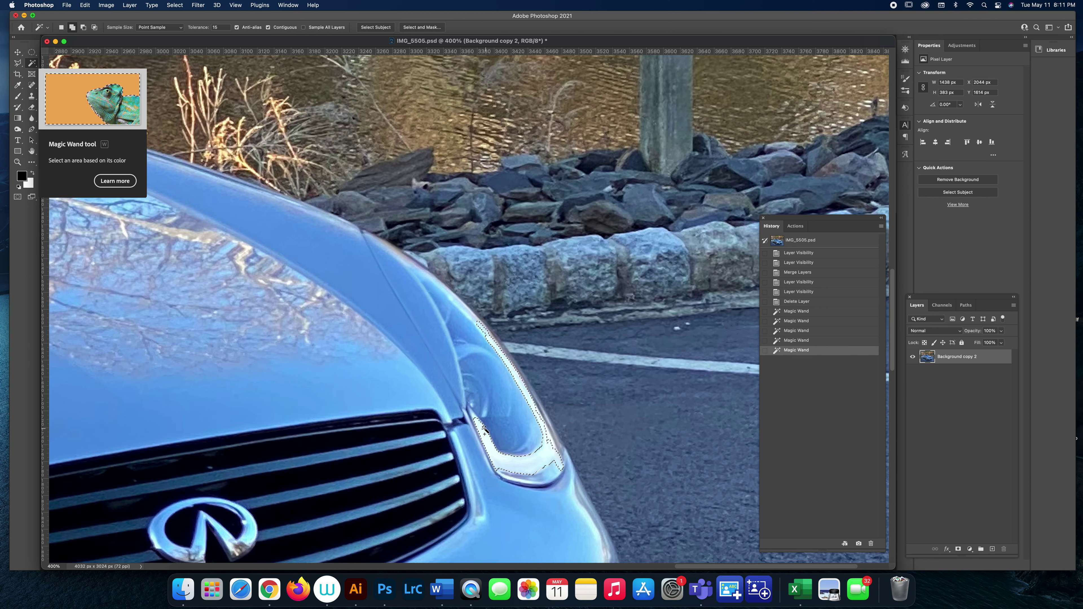
{"action": "left_click", "coordinate": [483, 428], "text": "shift"}
{"action": "left_click", "coordinate": [481, 424], "text": "shift"}
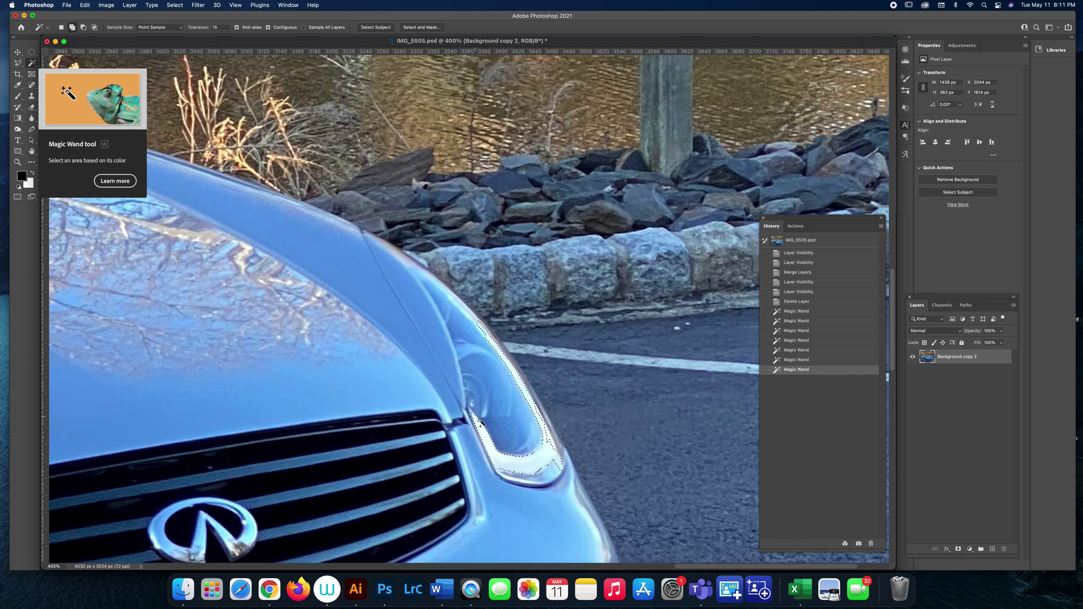
{"action": "left_click", "coordinate": [562, 439], "text": "shift"}
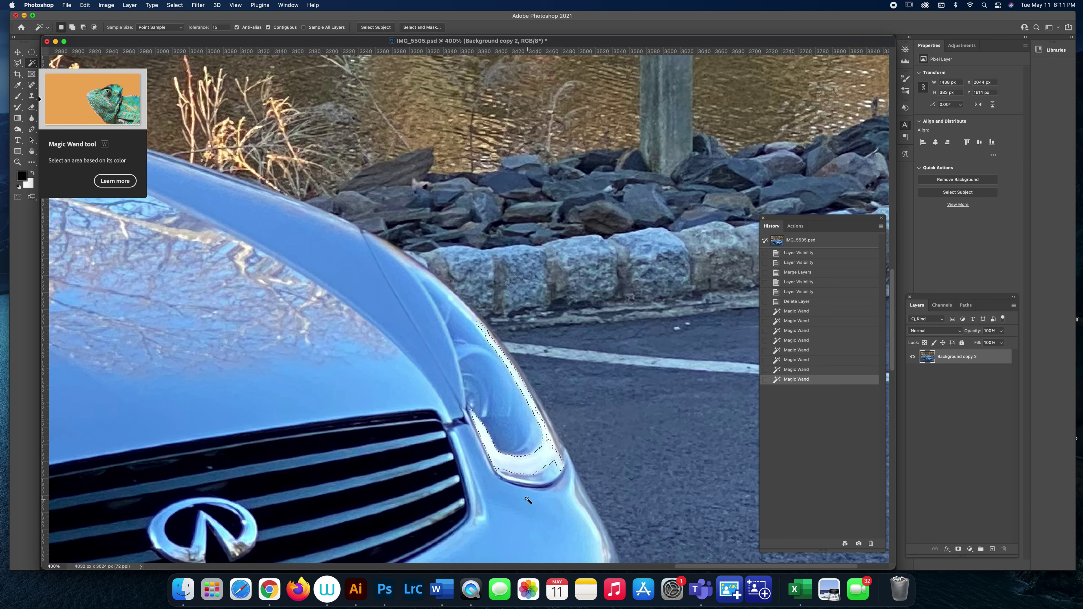
{"action": "key", "text": "super+equal"}
{"action": "scroll", "coordinate": [527, 499], "scroll_direction": "down", "scroll_amount": 3}
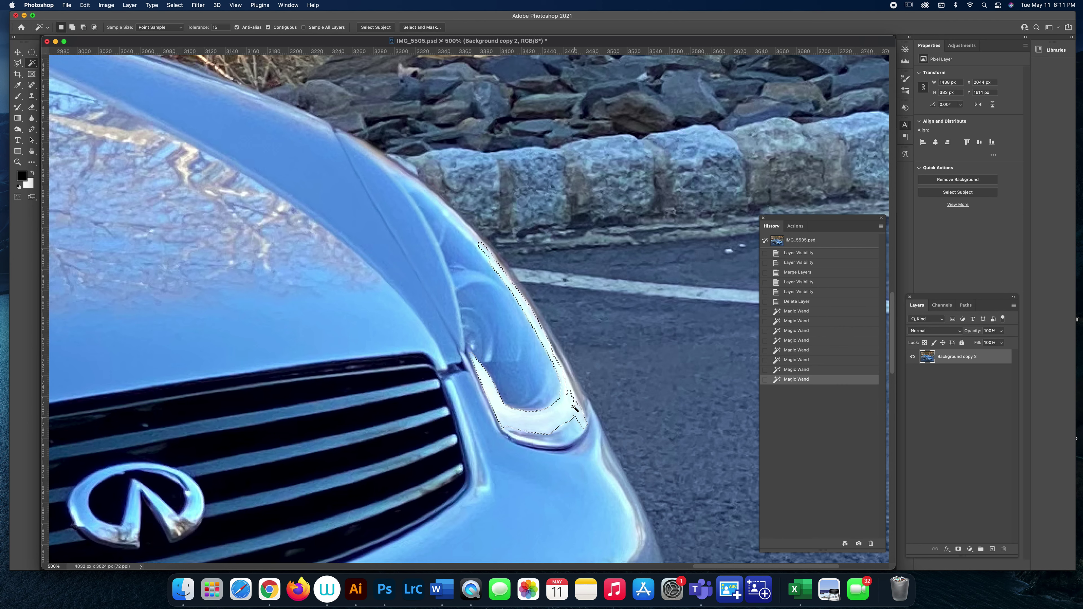
- Subtract two stray areas from the right headlight selection with the Polygonal Lasso
{"action": "left_click", "coordinate": [17, 64]}
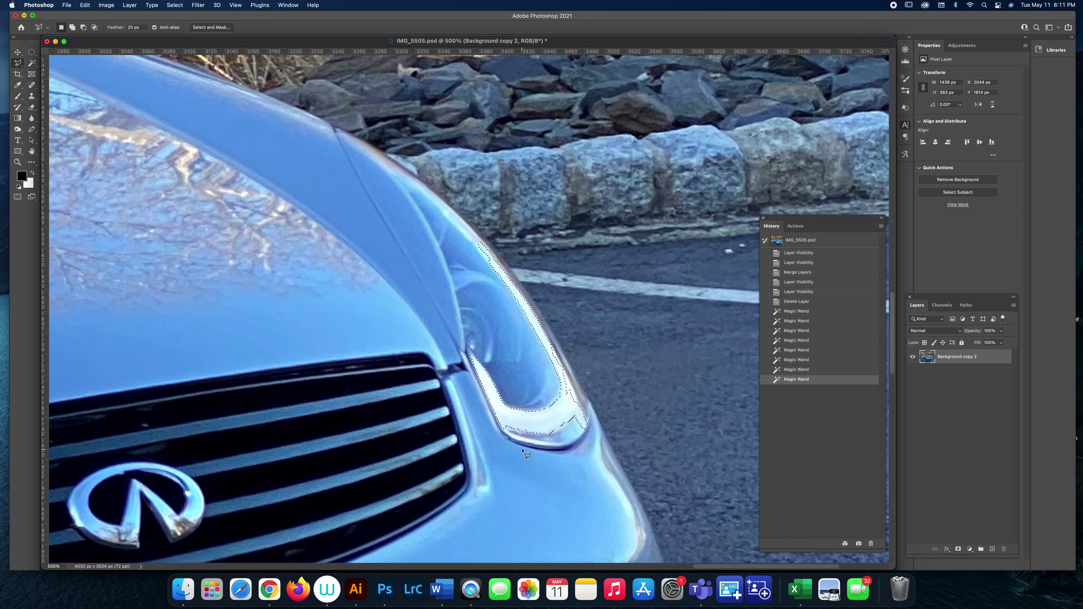
{"action": "key", "text": "alt"}
{"action": "left_click", "coordinate": [586, 397]}
{"action": "left_click", "coordinate": [570, 426]}
{"action": "left_click", "coordinate": [585, 445]}
{"action": "left_click", "coordinate": [587, 397]}
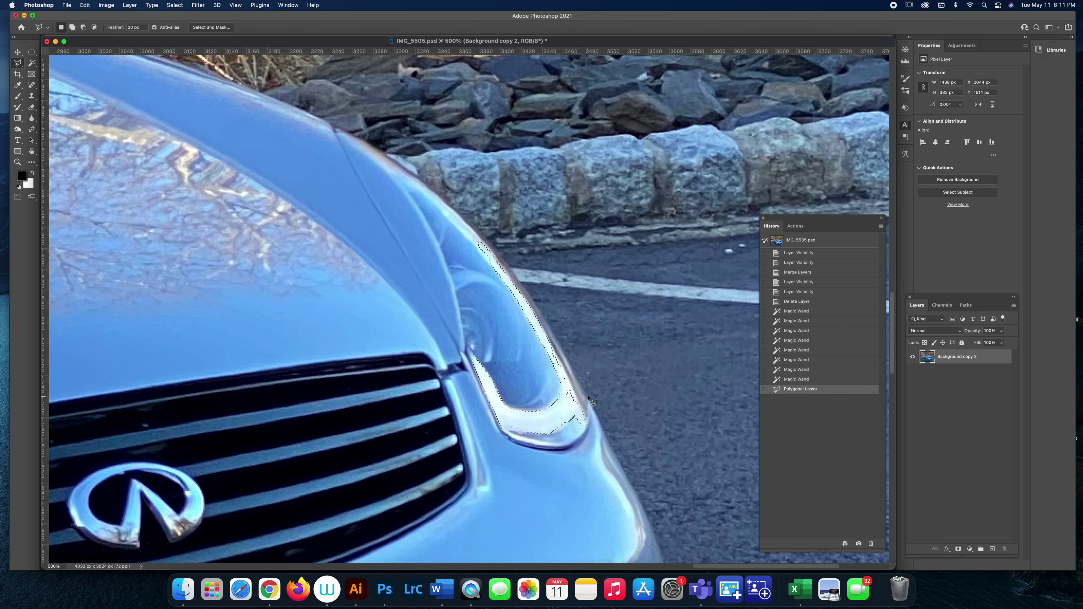
{"action": "left_click", "coordinate": [599, 398]}
{"action": "left_click", "coordinate": [567, 424]}
{"action": "left_click", "coordinate": [578, 450]}
{"action": "left_click", "coordinate": [603, 439]}
{"action": "left_click", "coordinate": [599, 398]}
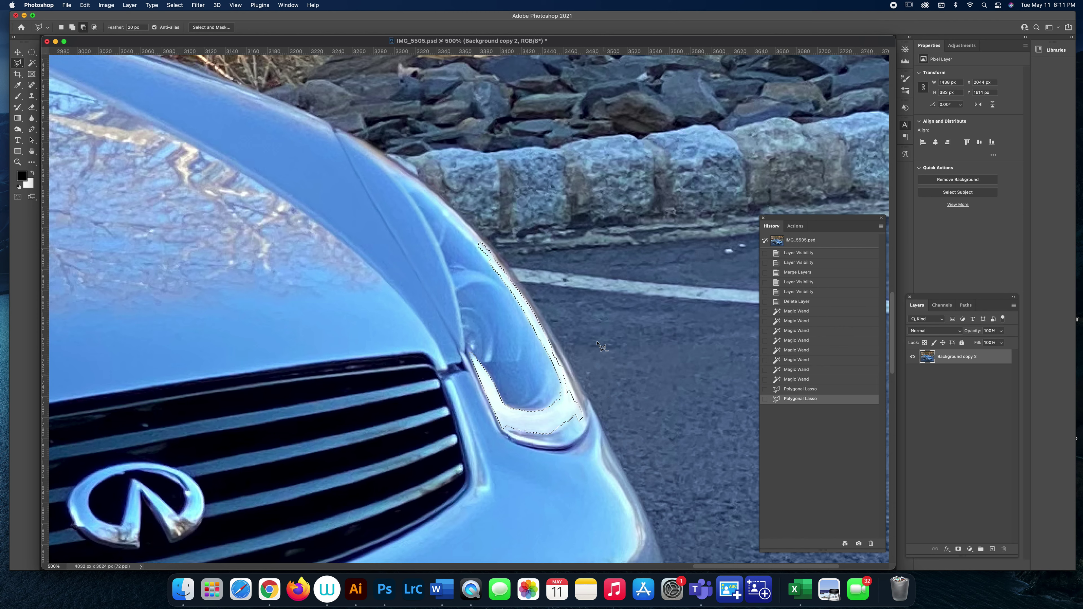
- Set the lasso feather to 0 px and cut more excess from the strip selection
{"action": "left_click", "coordinate": [135, 29]}
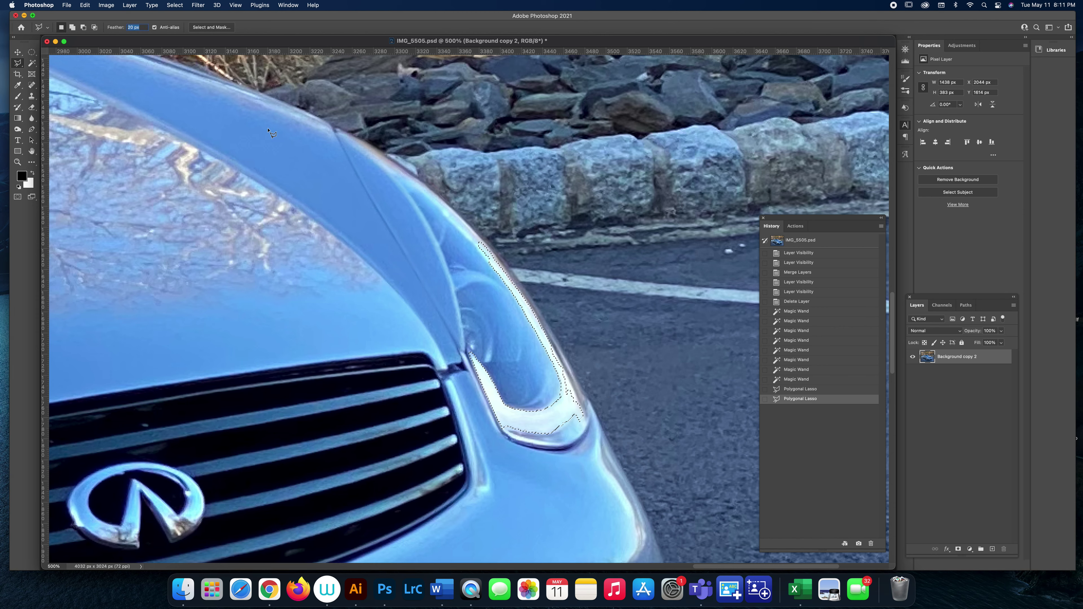
{"action": "type", "text": "0"}
{"action": "key", "text": "alt"}
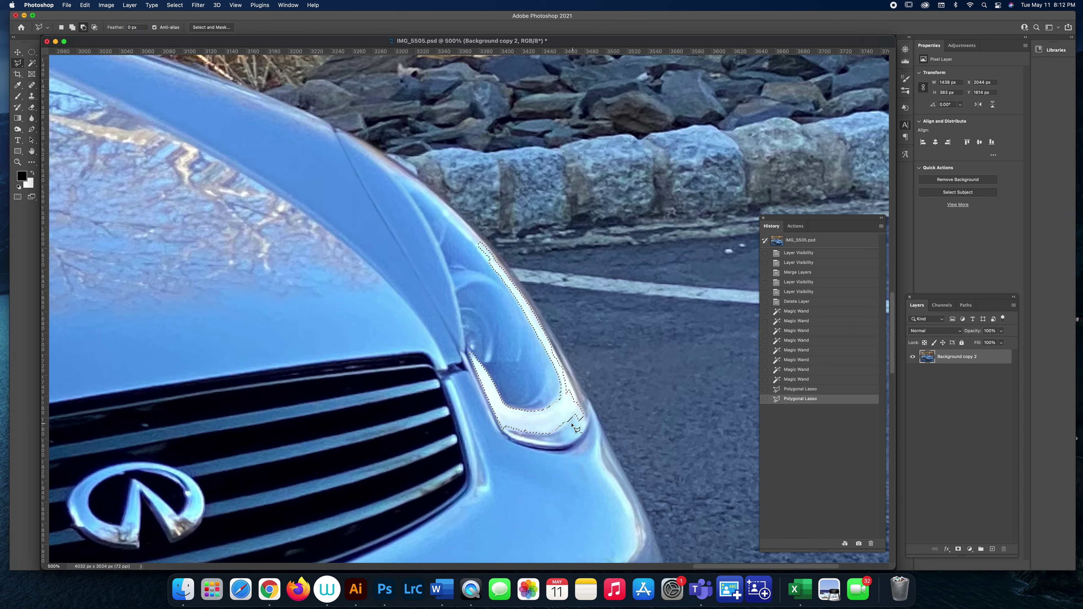
{"action": "key", "text": "alt"}
{"action": "left_click", "coordinate": [590, 387]}
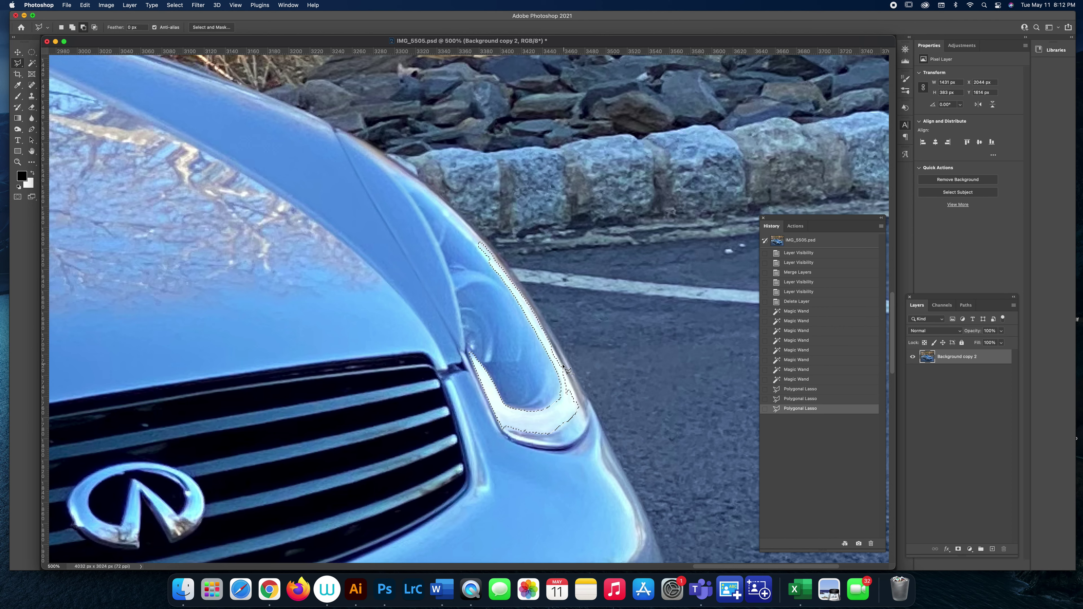
{"action": "key", "text": "alt"}
{"action": "double_click", "coordinate": [521, 444]}
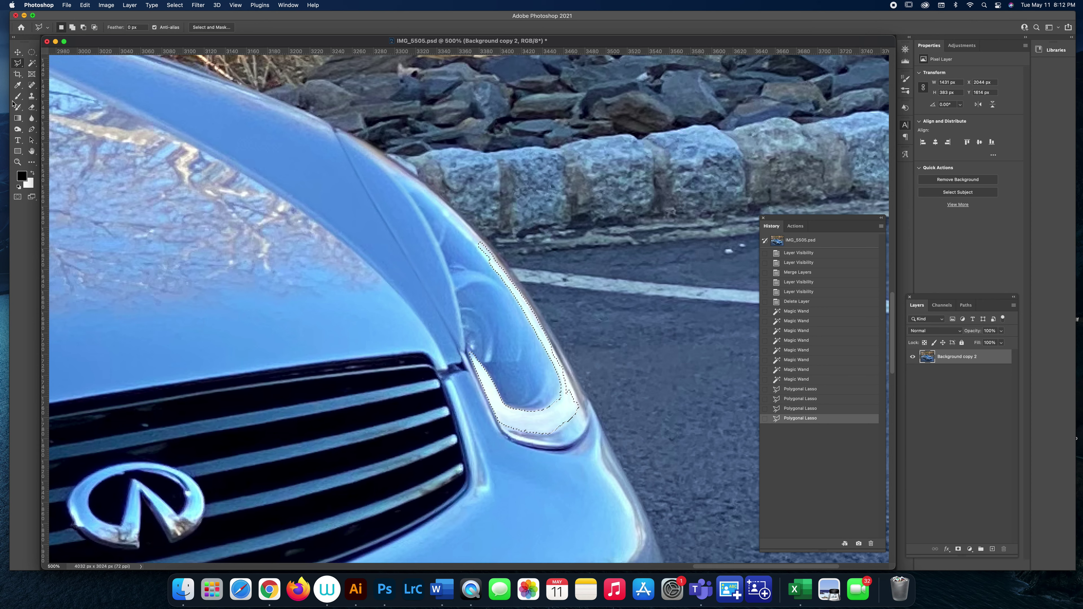
- Add the headlight's bottom area and the strip along its edge to the selection
{"action": "key", "text": "shift"}
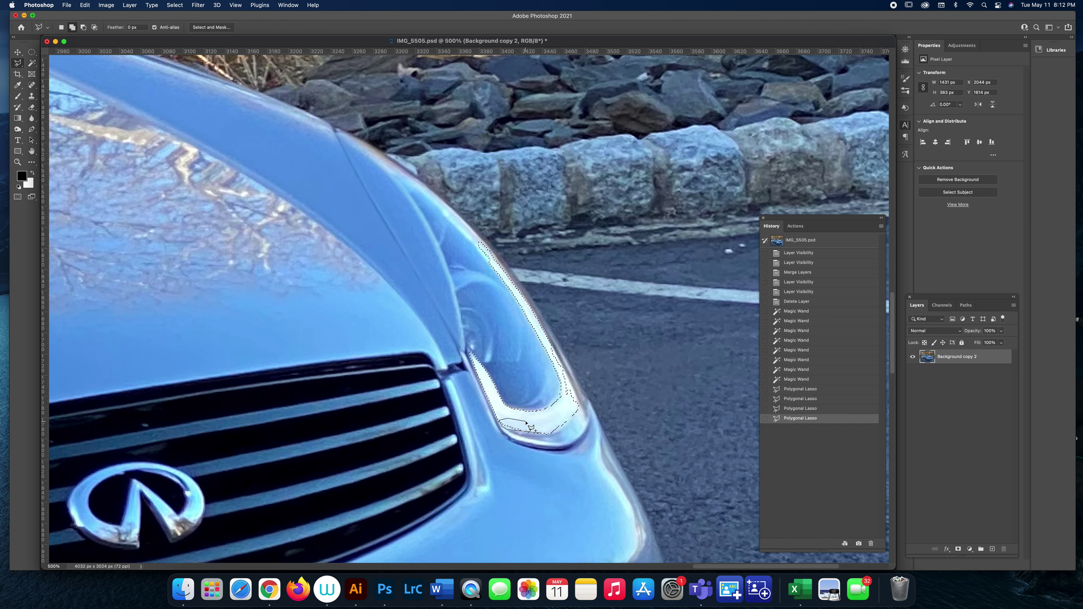
{"action": "double_click", "coordinate": [546, 436]}
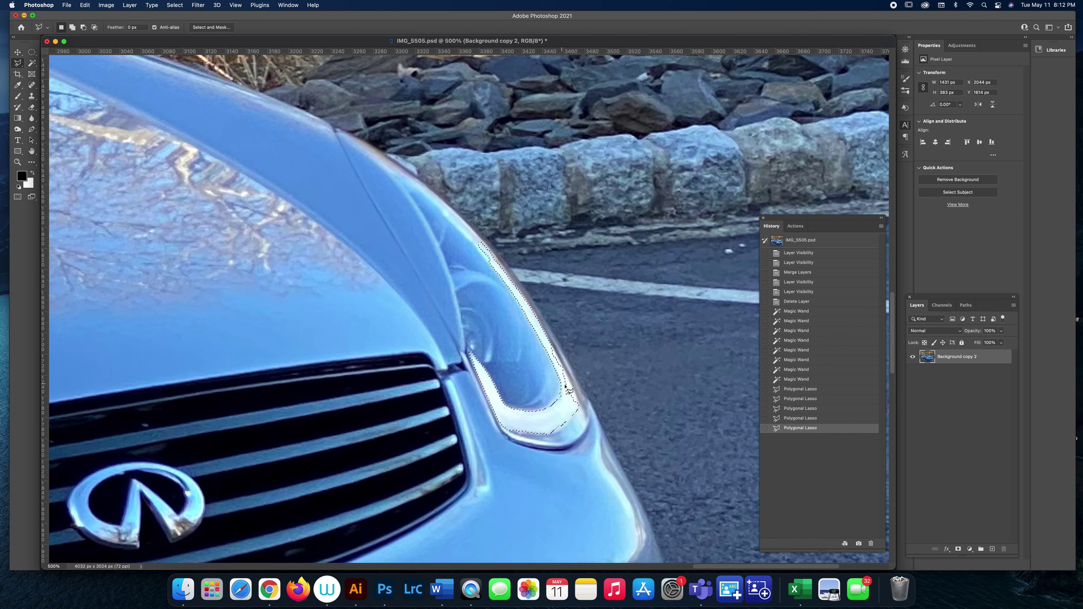
{"action": "key", "text": "shift"}
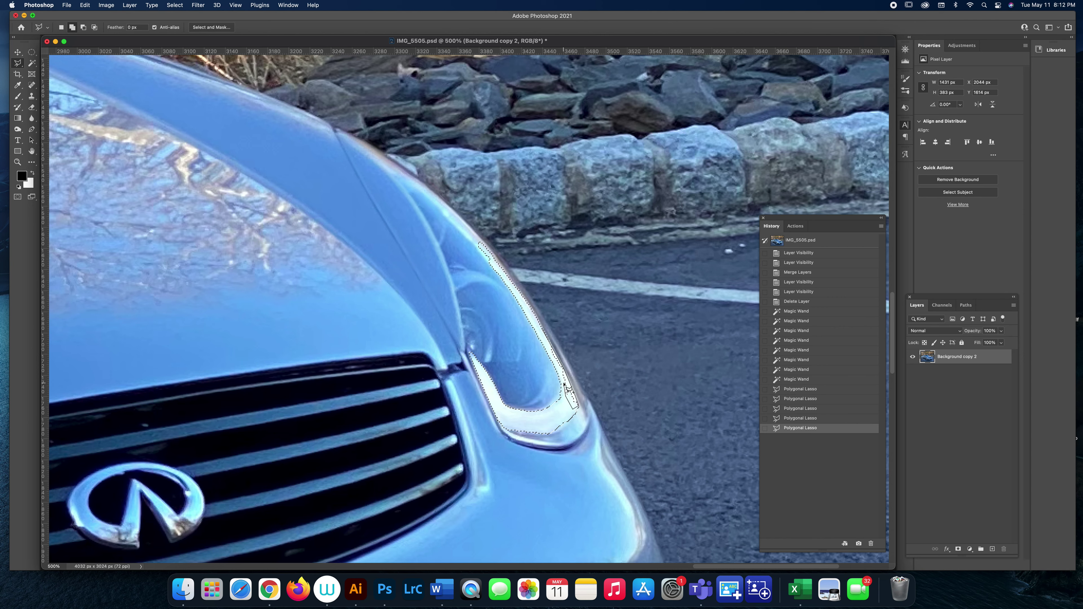
{"action": "double_click", "coordinate": [548, 337]}
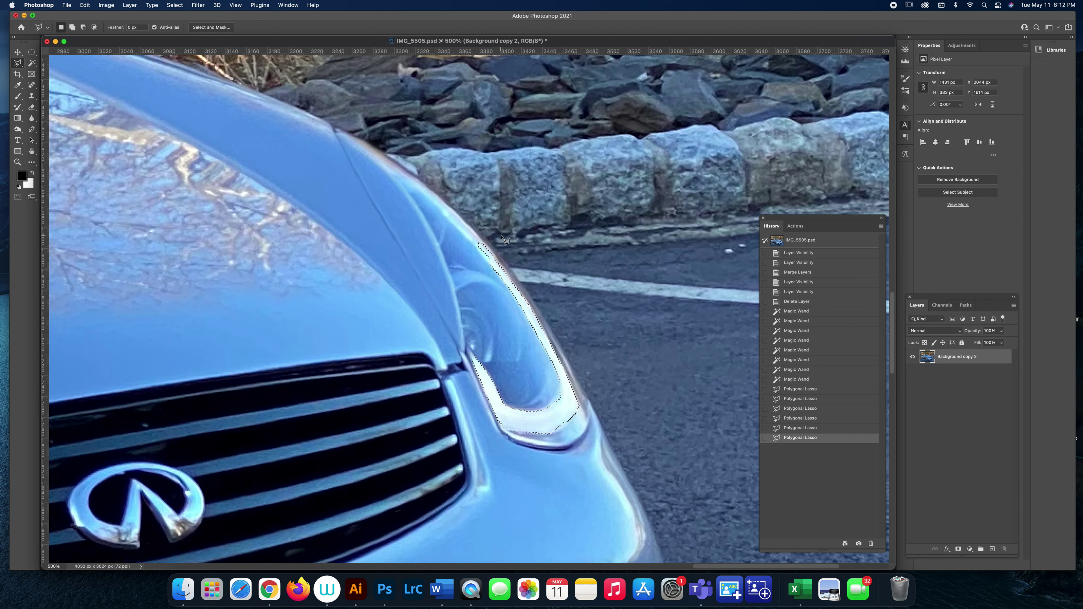
- Remove the area above the strip at the headlight's top from the selection
{"action": "key", "text": "alt"}
{"action": "left_click", "coordinate": [450, 232], "text": "alt"}
{"action": "left_click", "coordinate": [479, 264]}
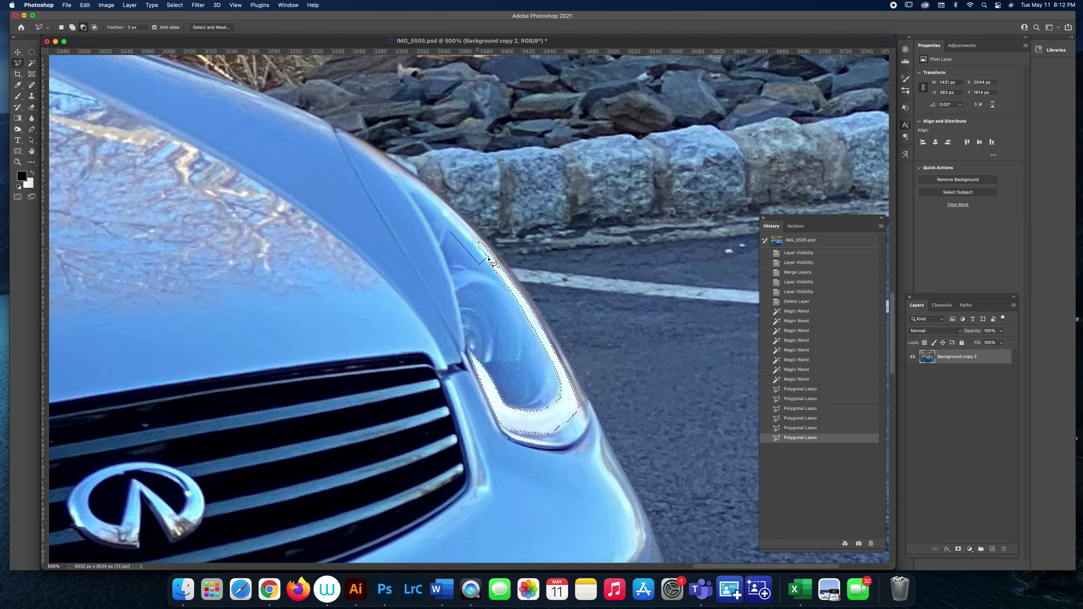
{"action": "left_click", "coordinate": [507, 251]}
{"action": "left_click", "coordinate": [500, 238]}
{"action": "left_click", "coordinate": [481, 226]}
{"action": "left_click", "coordinate": [459, 230]}
{"action": "left_click", "coordinate": [456, 235]}
{"action": "key", "text": "super+minus"}
{"action": "key", "text": "super+minus"}
{"action": "key", "text": "super+minus"}
{"action": "key", "text": "super+minus"}
{"action": "key", "text": "super+minus"}
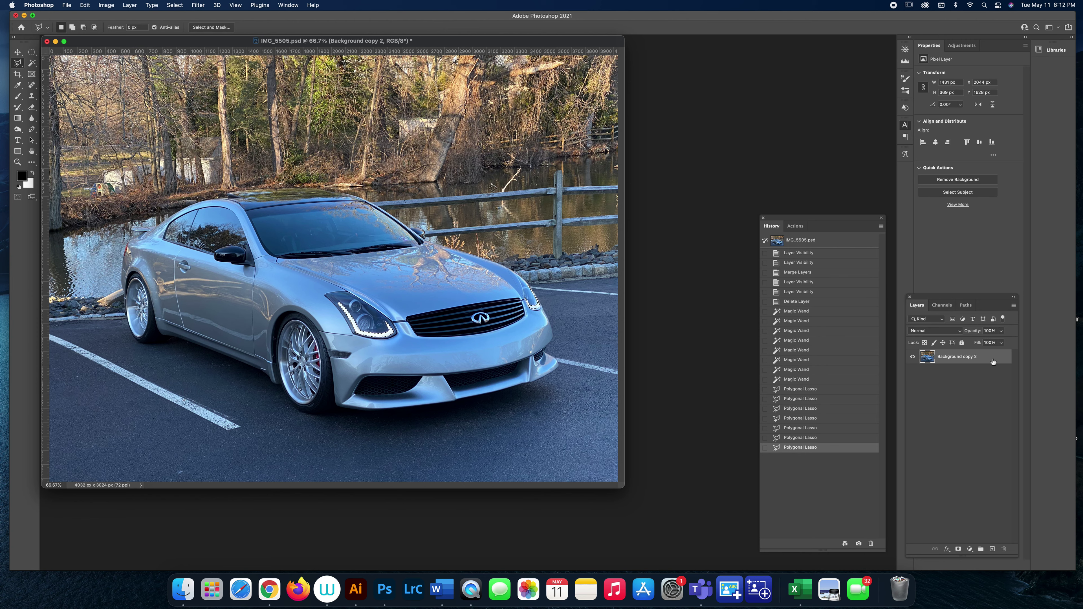
- Duplicate Background copy 2 as a new layer named DRL
{"action": "right_click", "coordinate": [956, 360]}
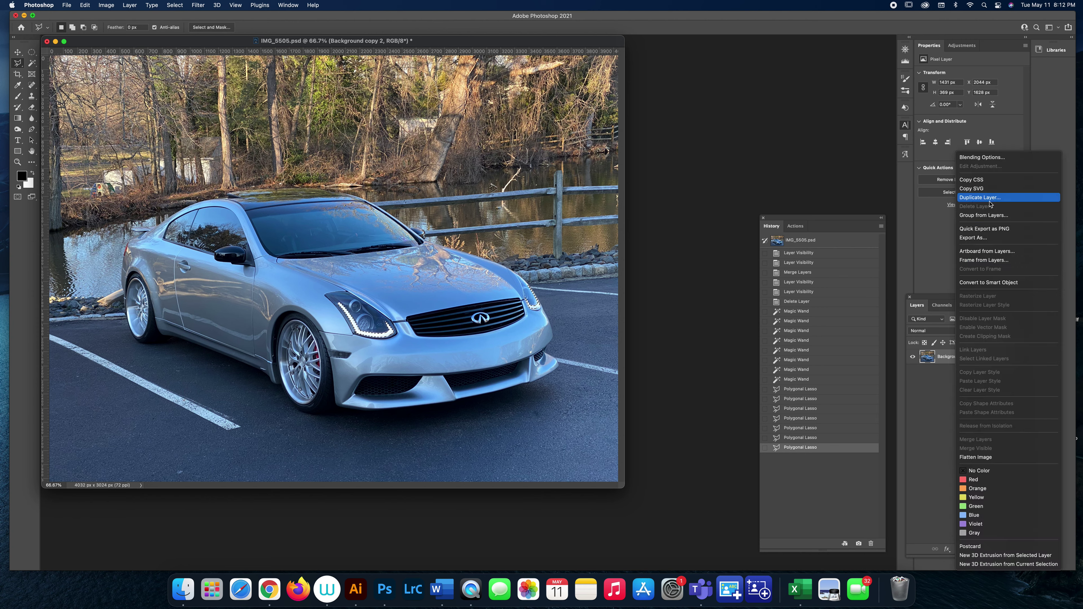
{"action": "key", "text": "Return"}
{"action": "type", "text": "DRL"}
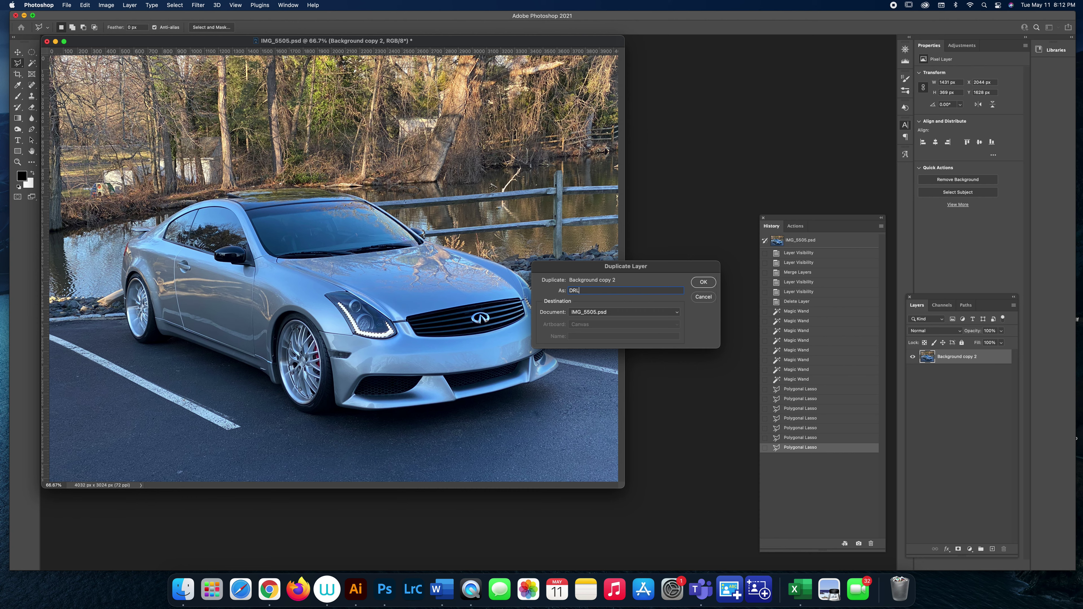
{"action": "key", "text": "Return"}
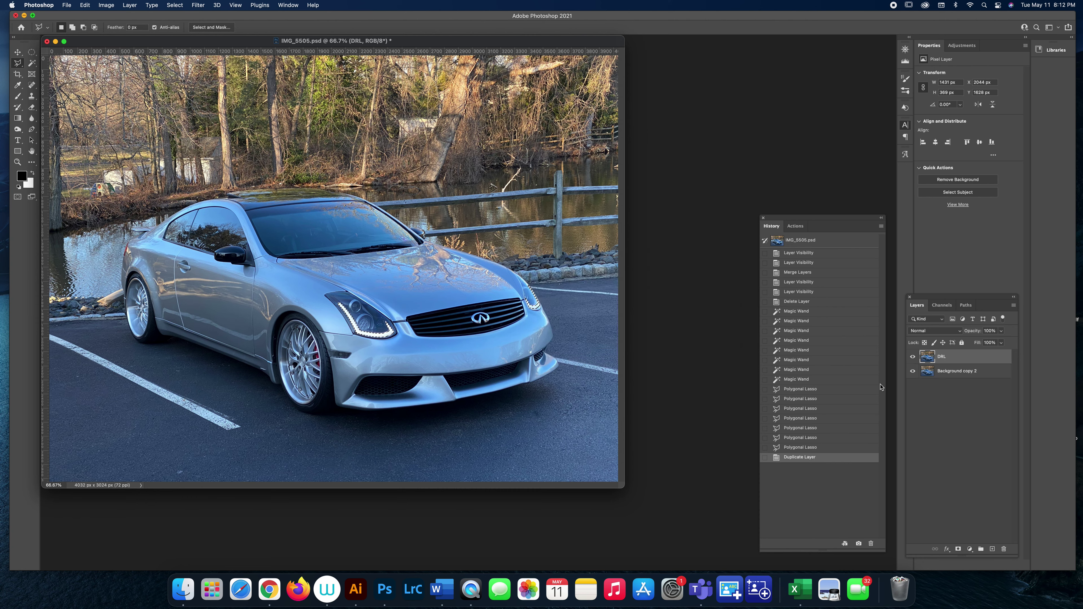
- Invert the selection and clear everything on DRL except the headlight strips, then deselect
{"action": "left_click", "coordinate": [942, 407]}
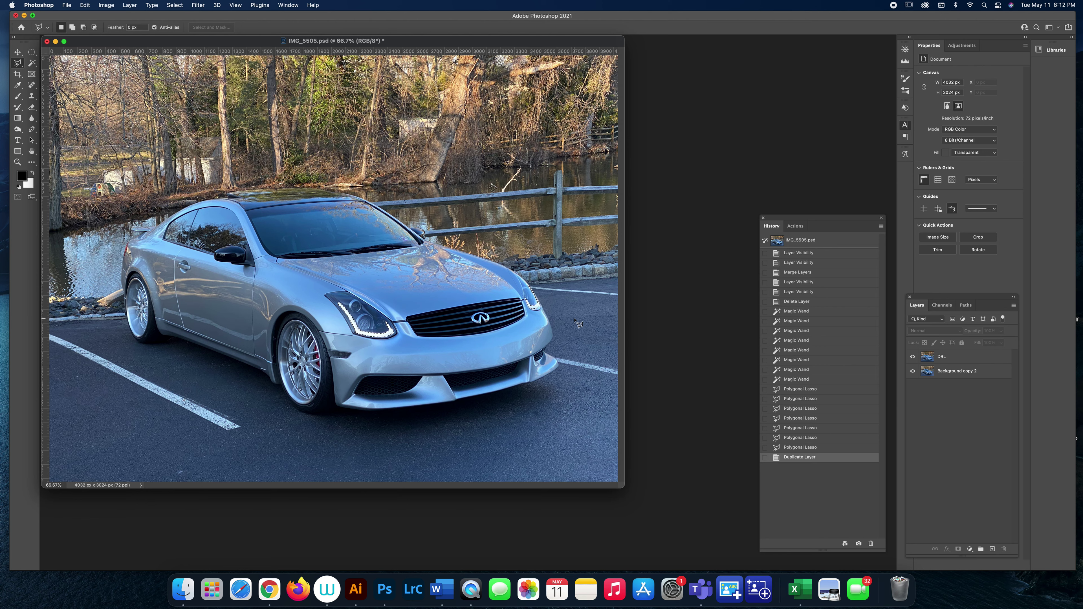
{"action": "key", "text": "super+shift+i"}
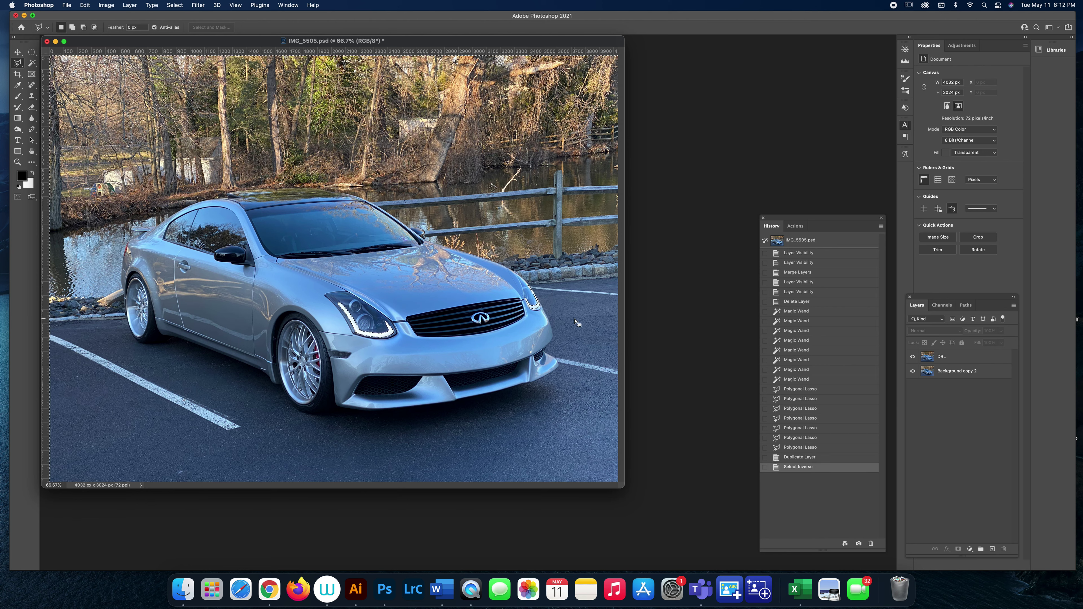
{"action": "left_click_drag", "start_coordinate": [624, 488], "coordinate": [662, 514]}
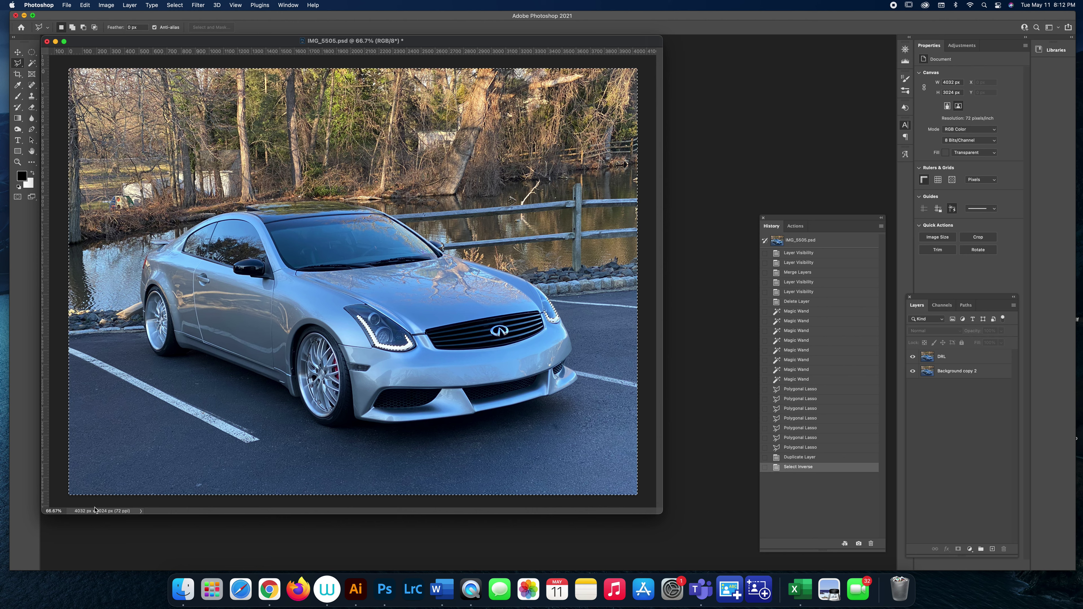
{"action": "left_click", "coordinate": [950, 360]}
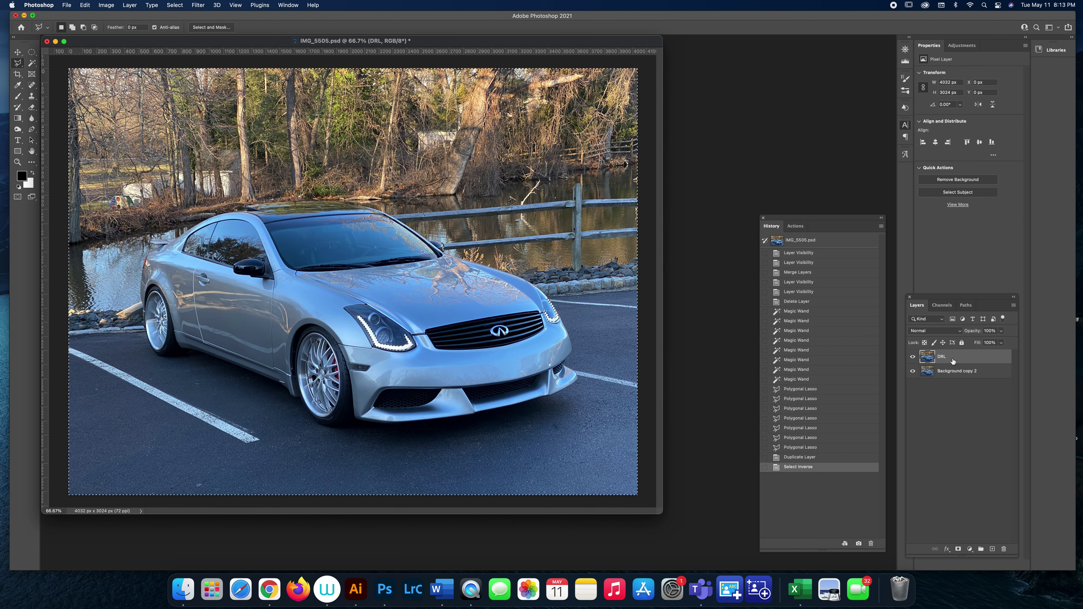
{"action": "key", "text": "Delete"}
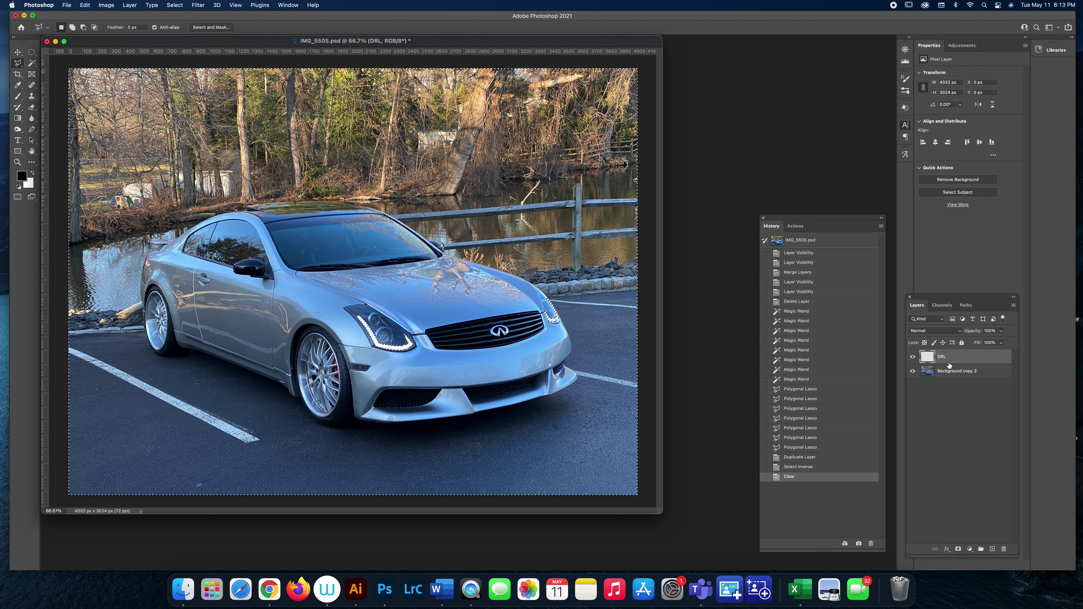
{"action": "key", "text": "super+d"}
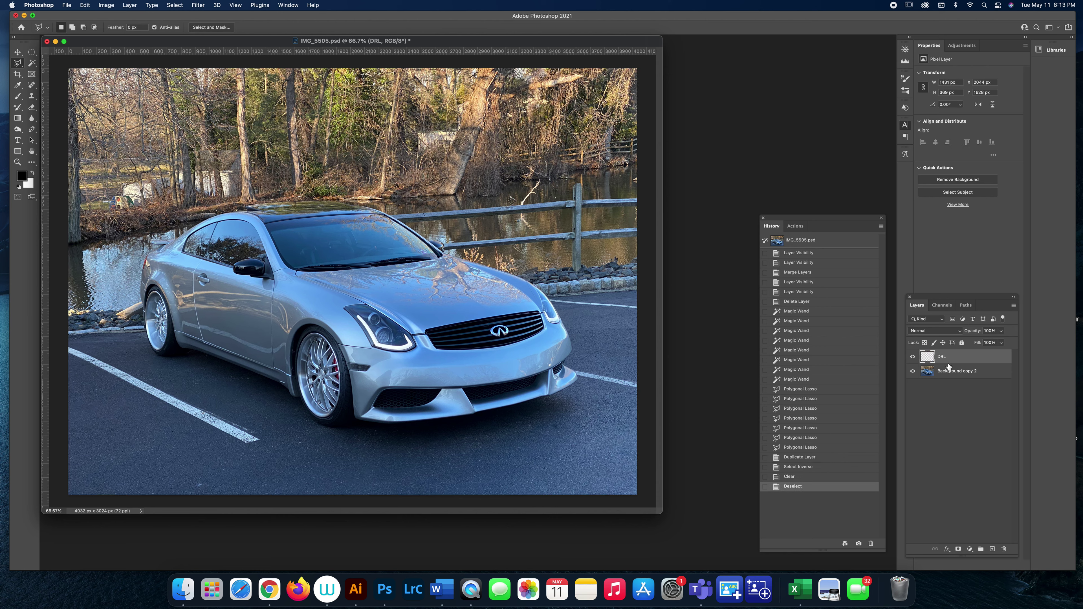
{"action": "left_click", "coordinate": [912, 371]}
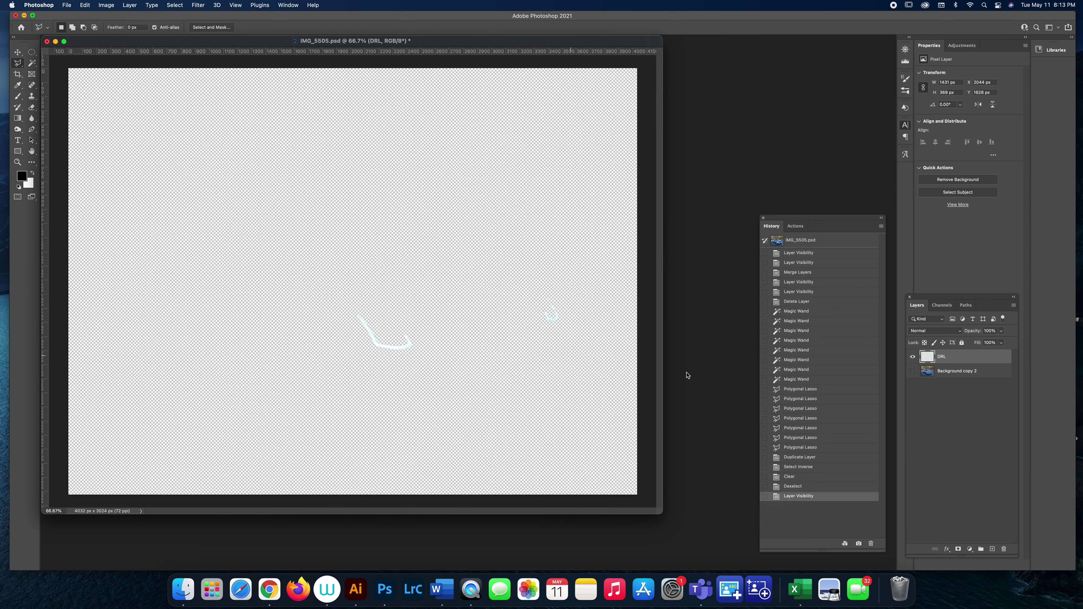
{"action": "left_click", "coordinate": [913, 372]}
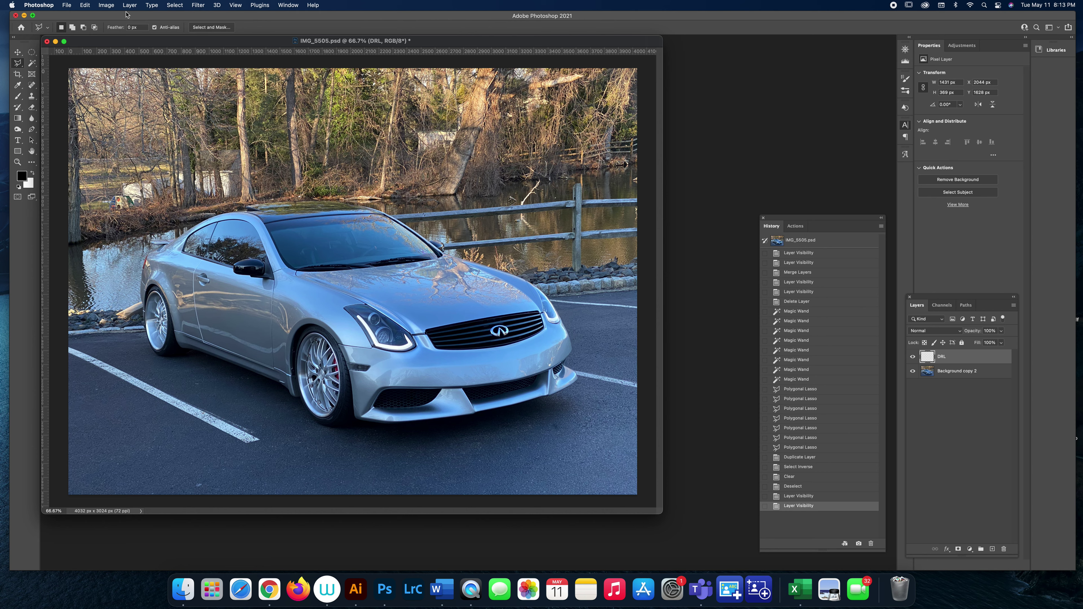
- Brighten the DRL layer's strips with an Exposure adjustment of +20.00
{"action": "left_click", "coordinate": [106, 5]}
{"action": "mouse_move", "coordinate": [128, 29]}
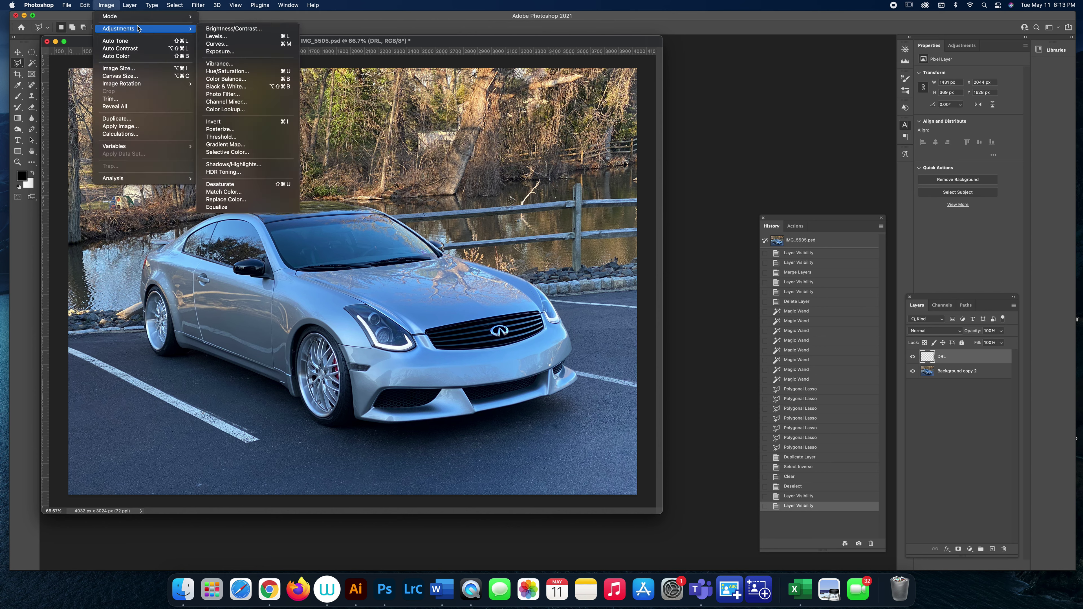
{"action": "left_click", "coordinate": [246, 51]}
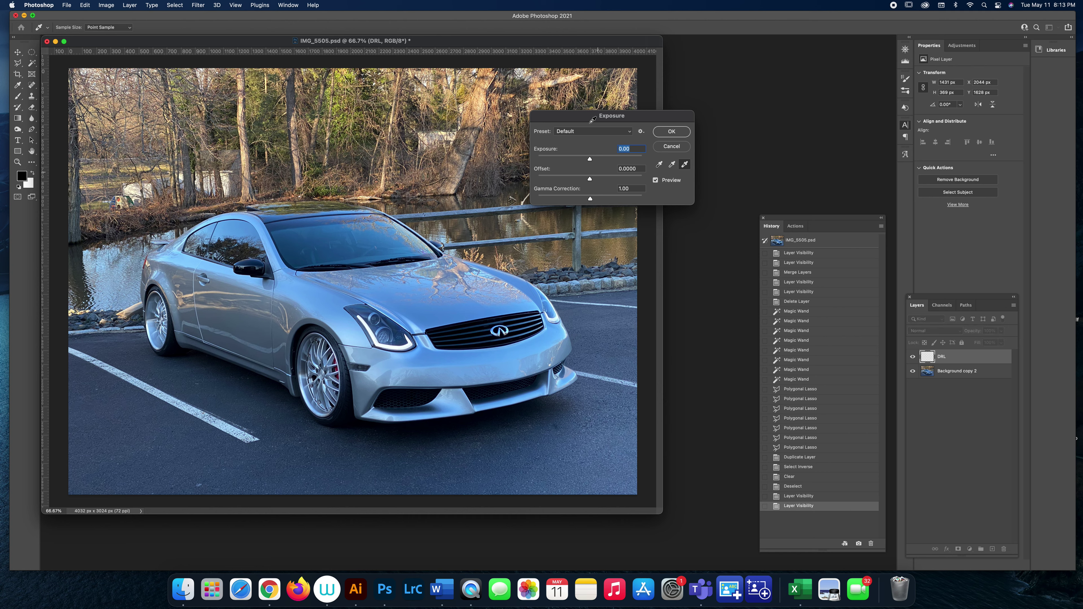
{"action": "left_click_drag", "start_coordinate": [593, 119], "coordinate": [546, 107]}
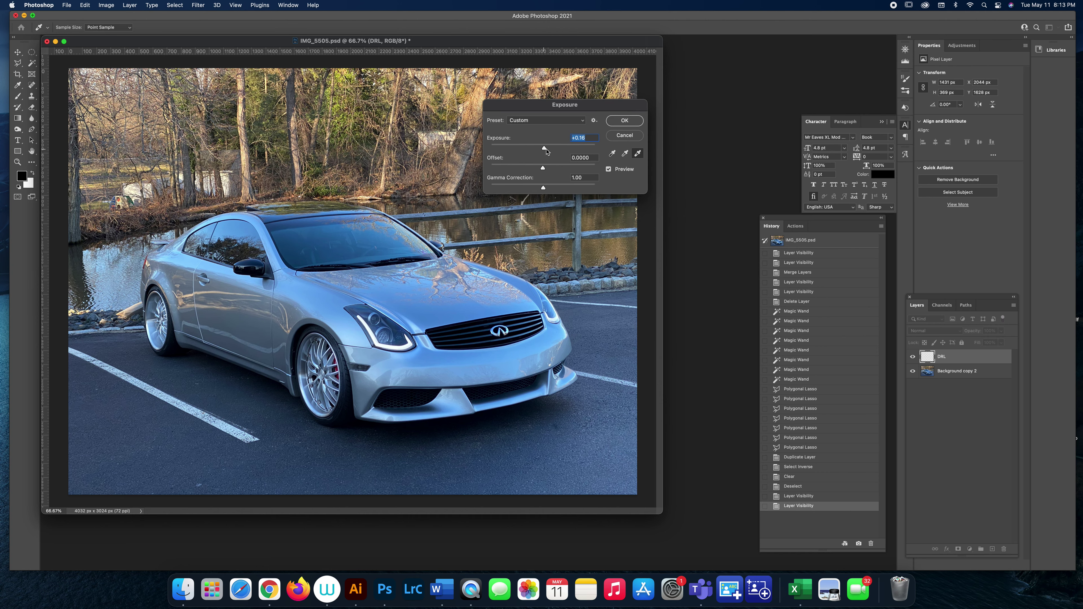
{"action": "left_click_drag", "start_coordinate": [543, 149], "coordinate": [594, 148]}
{"action": "left_click_drag", "start_coordinate": [597, 150], "coordinate": [543, 148]}
{"action": "type", "text": "0"}
{"action": "left_click_drag", "start_coordinate": [544, 149], "coordinate": [598, 148]}
{"action": "left_click", "coordinate": [625, 122]}
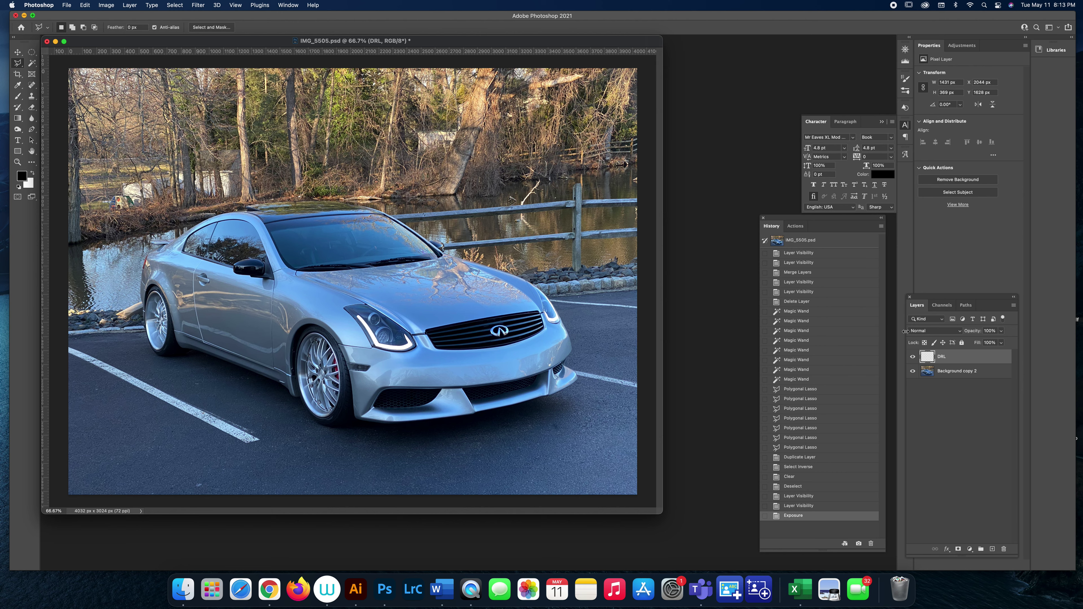
{"action": "right_click", "coordinate": [946, 360]}
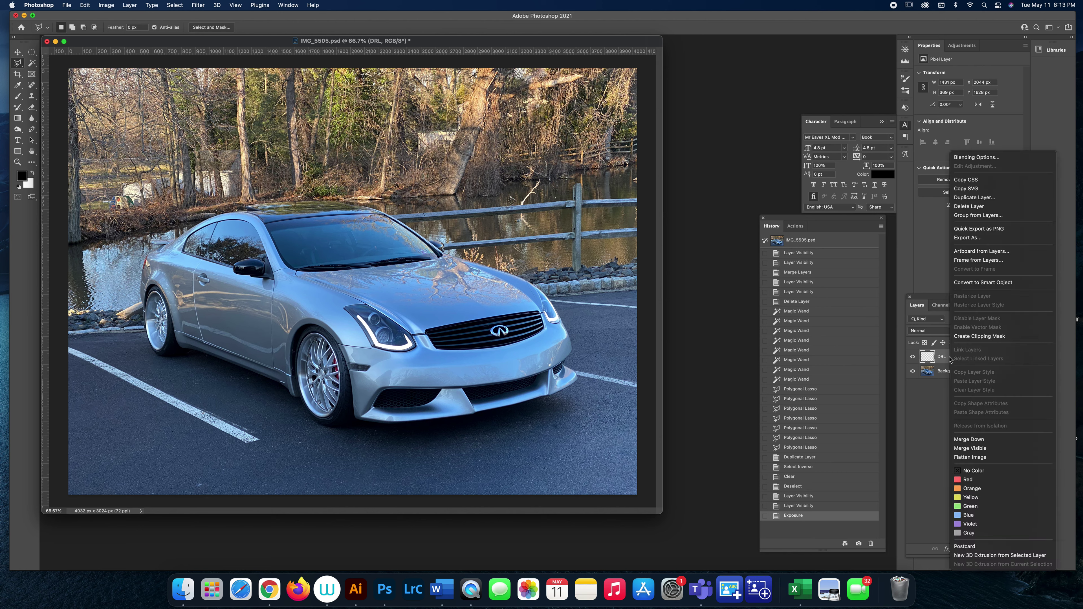
- Duplicate the DRL layer as 'DRL Glow Small'
{"action": "left_click", "coordinate": [977, 200]}
{"action": "key", "text": "Right"}
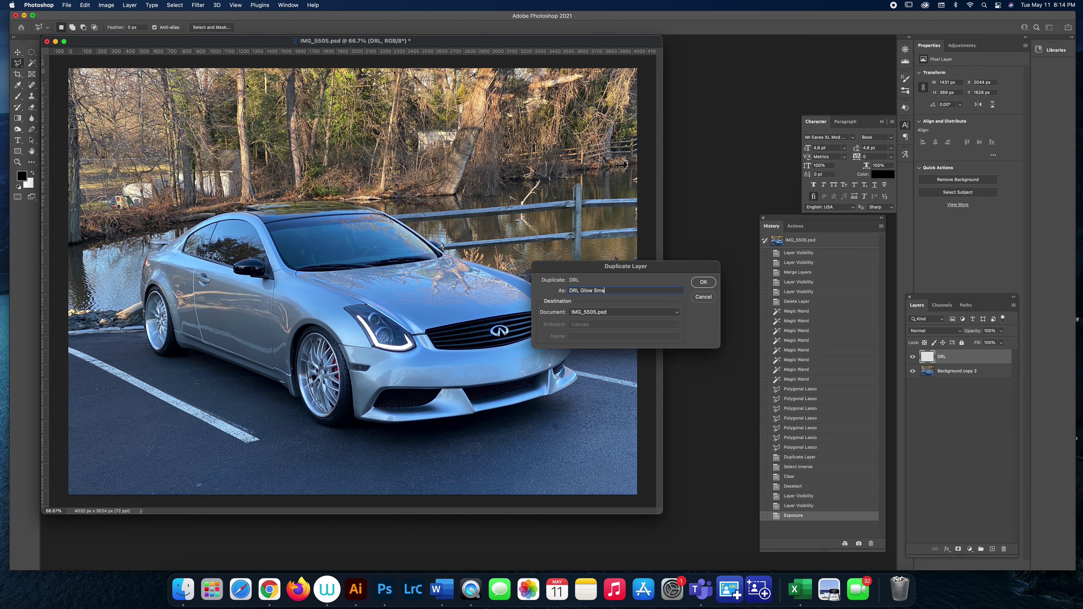
{"action": "type", "text": "Glow Small"}
{"action": "key", "text": "Return"}
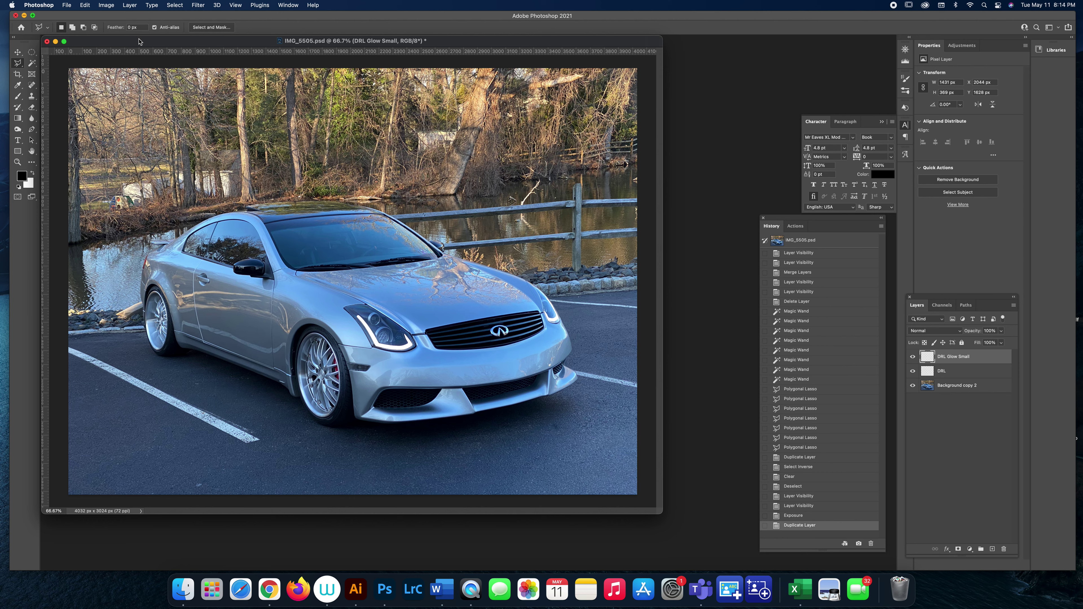
- Apply a 12-pixel Gaussian Blur to DRL Glow Small
{"action": "left_click", "coordinate": [199, 6]}
{"action": "mouse_move", "coordinate": [205, 114]}
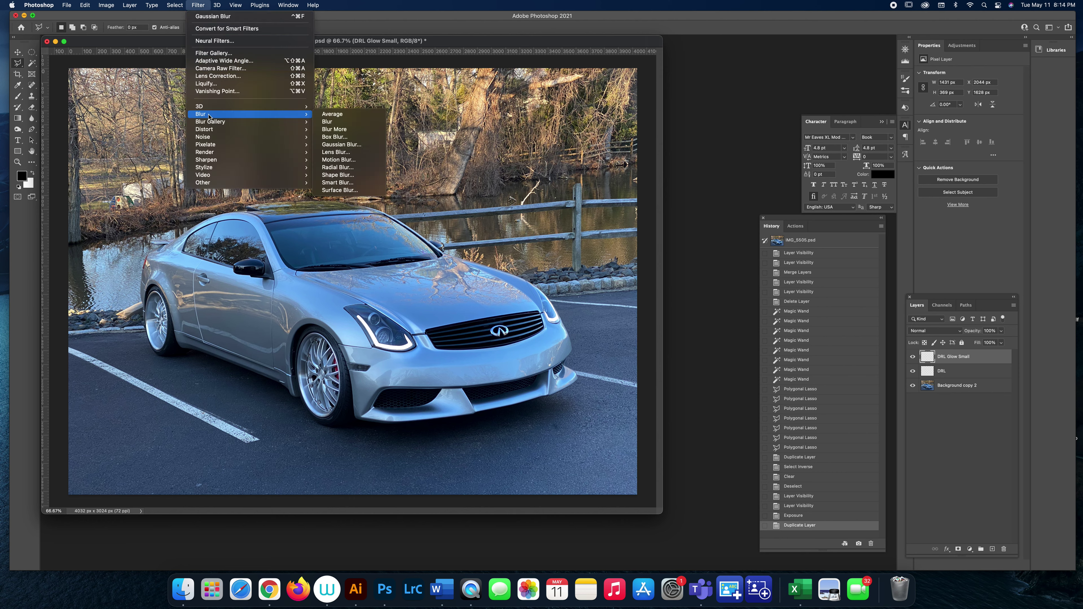
{"action": "left_click", "coordinate": [342, 145]}
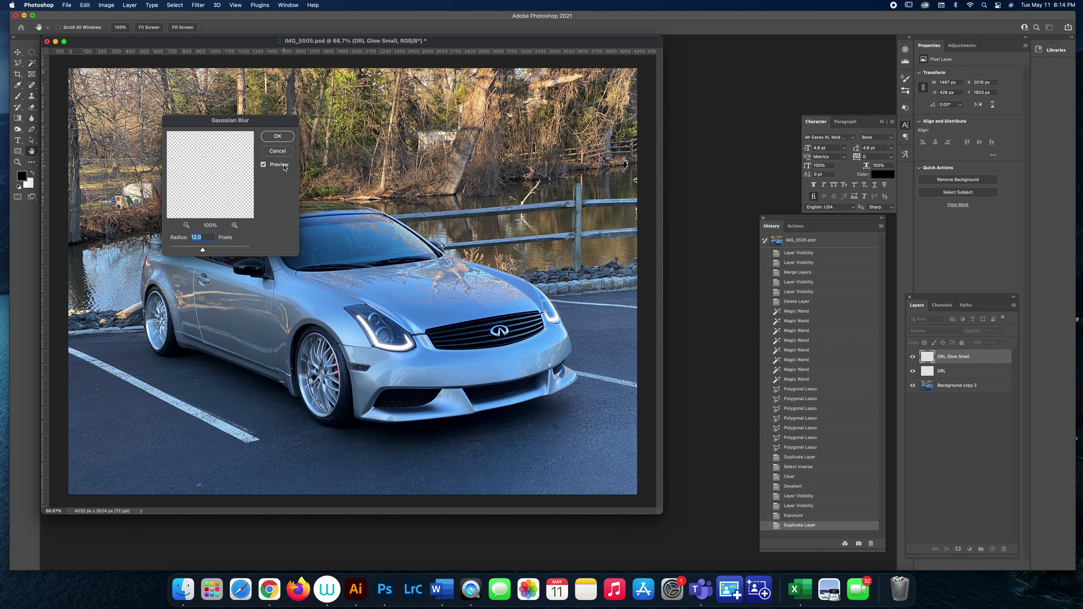
{"action": "left_click", "coordinate": [280, 138]}
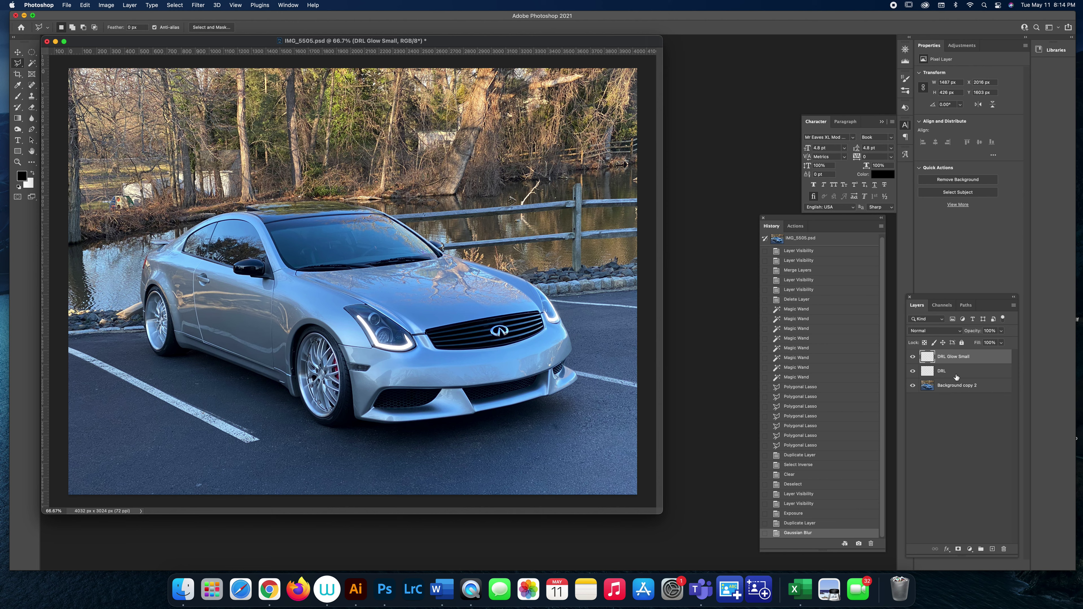
{"action": "left_click", "coordinate": [949, 376]}
- Duplicate DRL again and rename the copy to "DRL Glow Large'"
{"action": "right_click", "coordinate": [950, 376]}
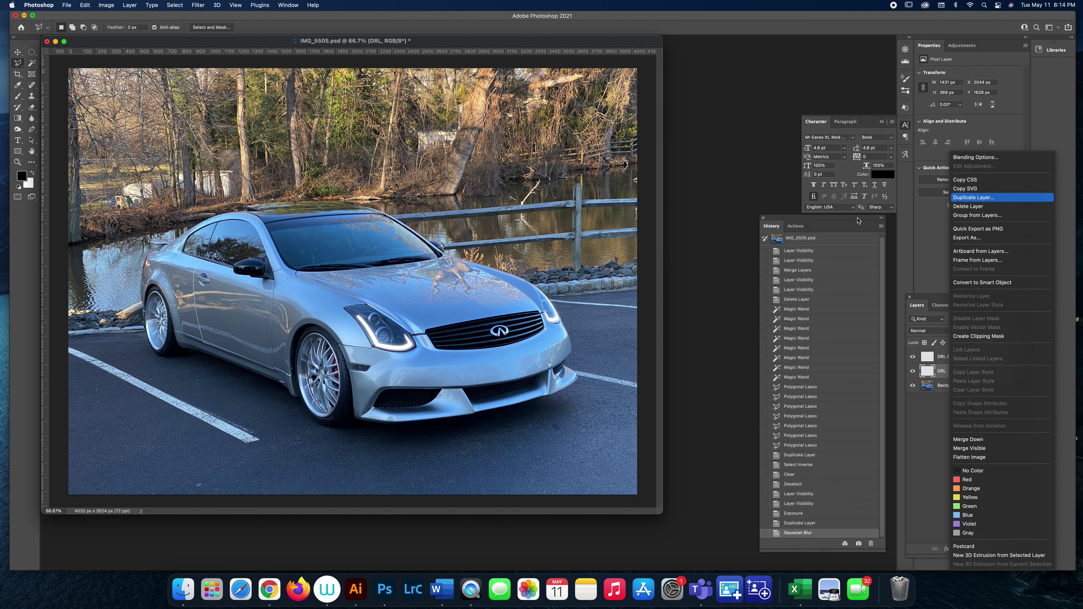
{"action": "left_click", "coordinate": [981, 198]}
{"action": "left_click", "coordinate": [703, 282]}
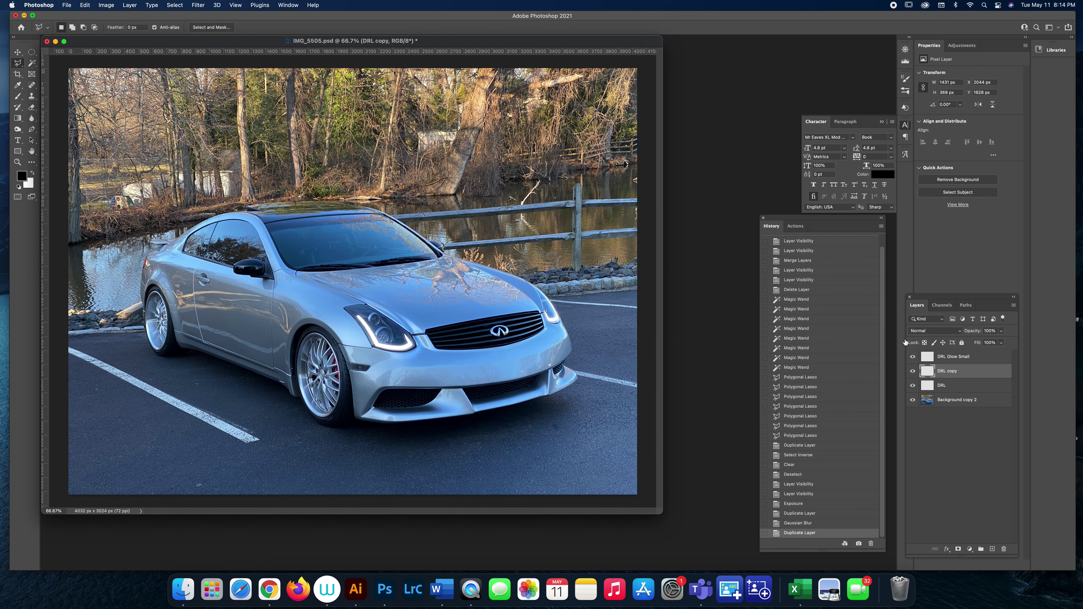
{"action": "left_click", "coordinate": [957, 372]}
{"action": "key", "text": "BackSpace"}
{"action": "key", "text": "BackSpace"}
{"action": "key", "text": "BackSpace"}
{"action": "key", "text": "BackSpace"}
{"action": "type", "text": "Glow Large'"}
{"action": "key", "text": "Return"}
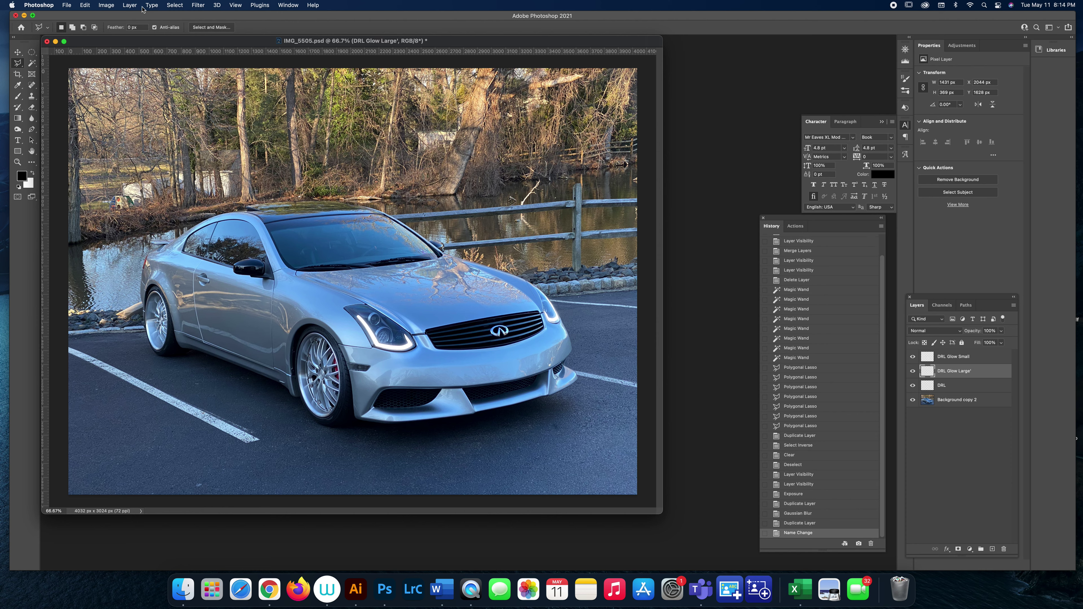
- Blur DRL Glow Large' with a 24-pixel Gaussian Blur
{"action": "left_click", "coordinate": [106, 5]}
{"action": "mouse_move", "coordinate": [131, 29]}
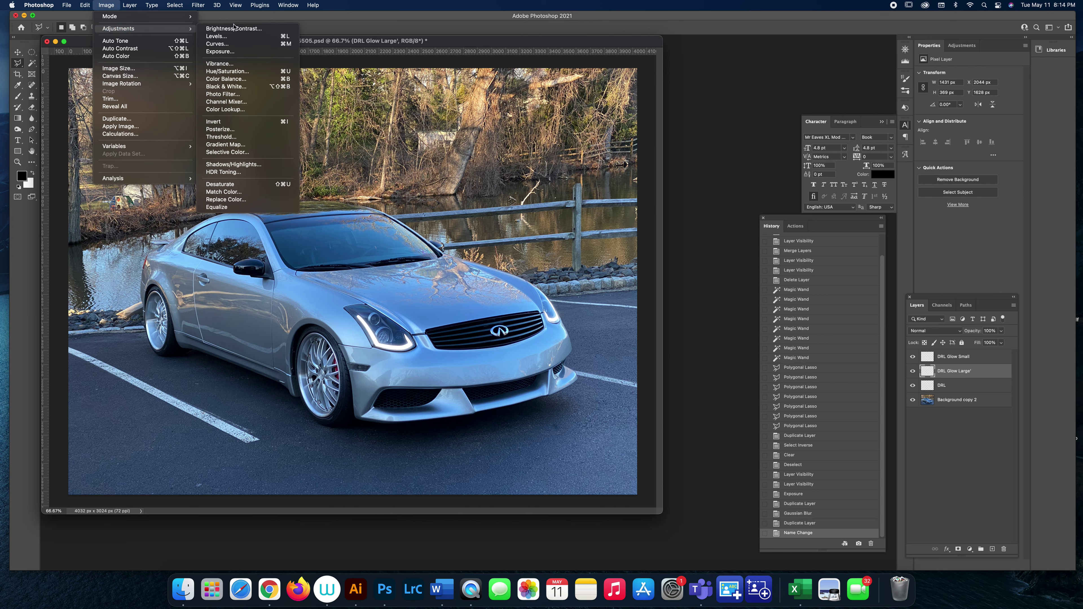
{"action": "mouse_move", "coordinate": [199, 6]}
{"action": "mouse_move", "coordinate": [214, 115]}
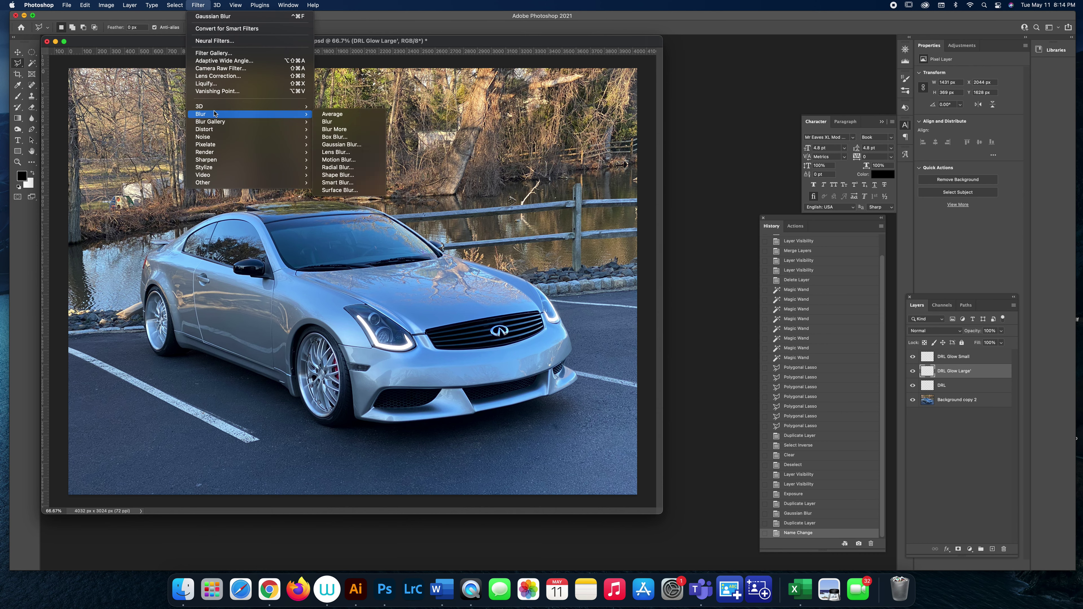
{"action": "left_click", "coordinate": [346, 145]}
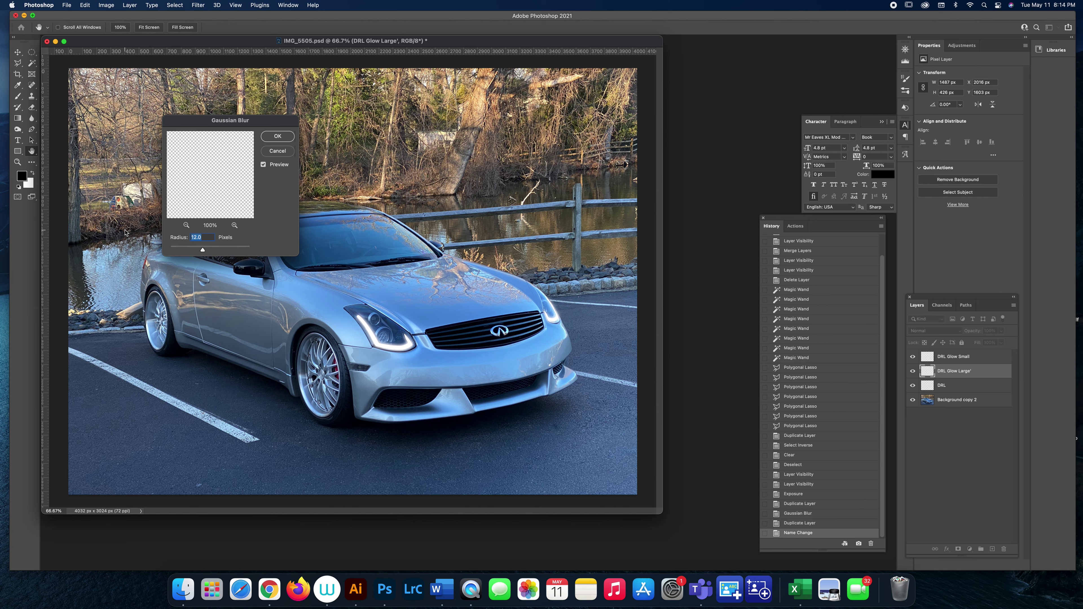
{"action": "type", "text": "24"}
{"action": "key", "text": "Return"}
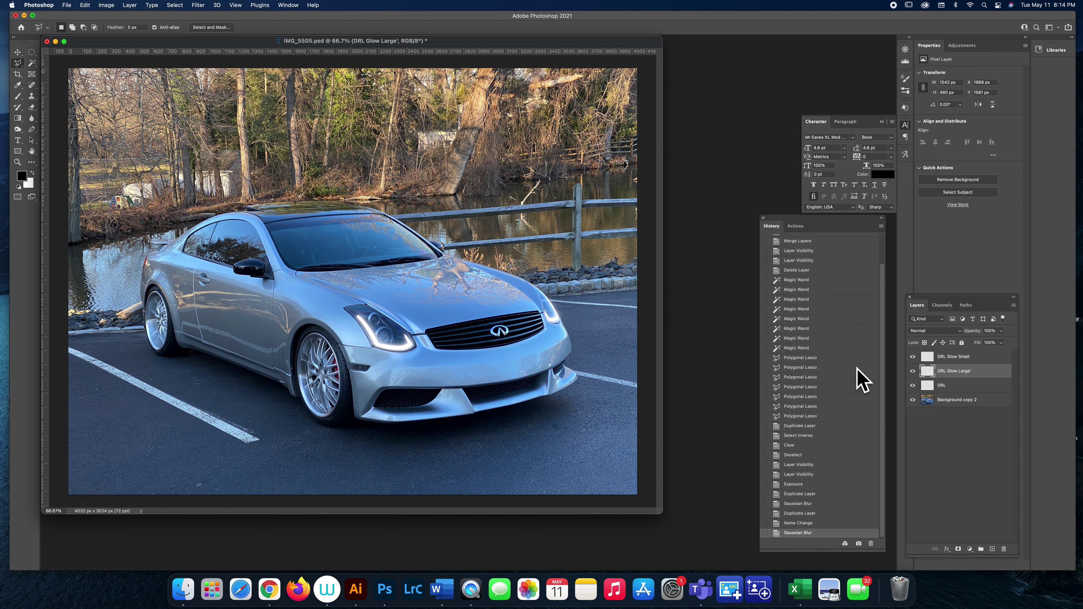
- Show DRL and toggle the two glow layers on and off to compare the effect
{"action": "left_click", "coordinate": [912, 384]}
{"action": "left_click", "coordinate": [913, 371]}
{"action": "left_click", "coordinate": [913, 372]}
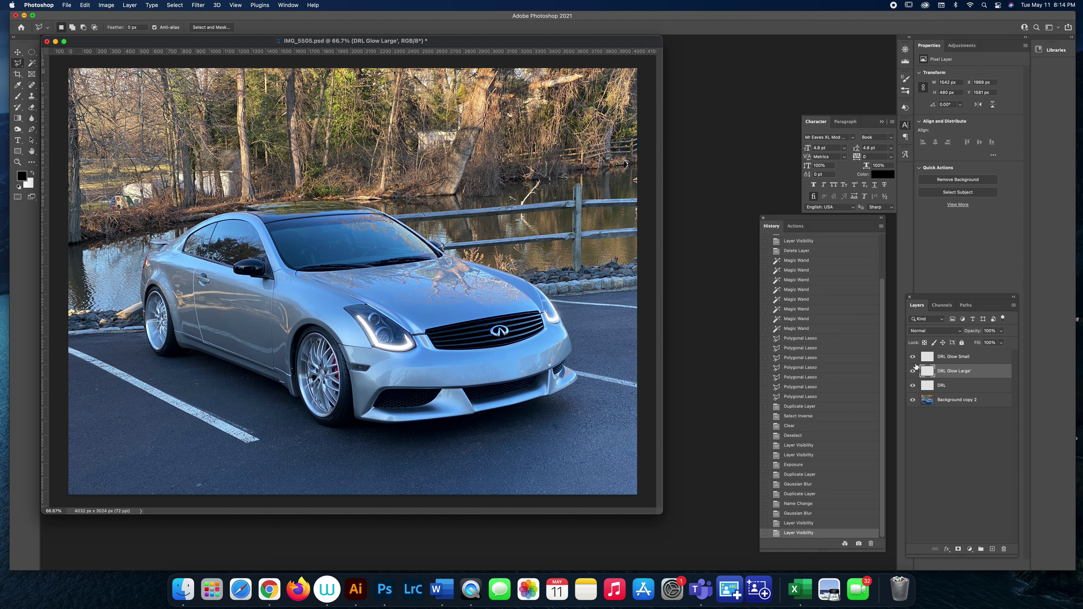
{"action": "left_click", "coordinate": [915, 358]}
{"action": "left_click", "coordinate": [915, 358]}
{"action": "left_click", "coordinate": [915, 358]}
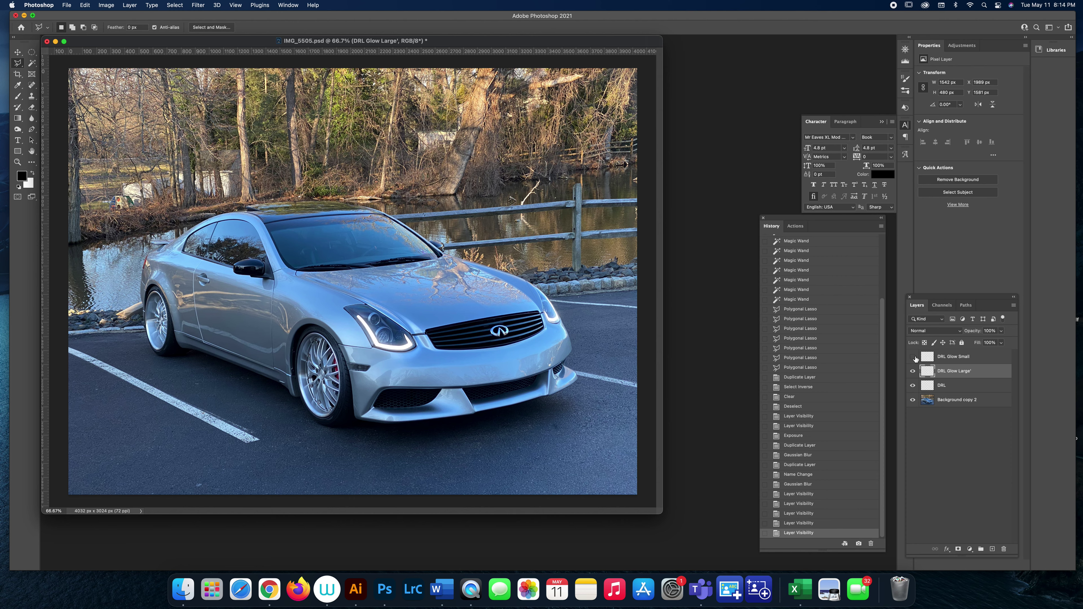
{"action": "left_click", "coordinate": [915, 358]}
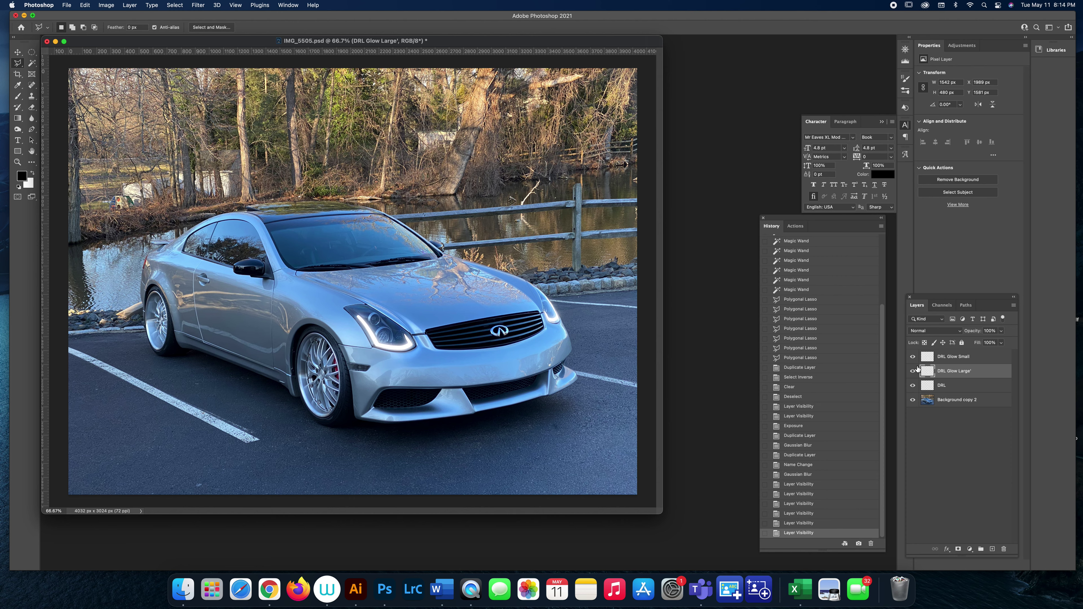
{"action": "left_click", "coordinate": [913, 371]}
{"action": "left_click", "coordinate": [913, 371]}
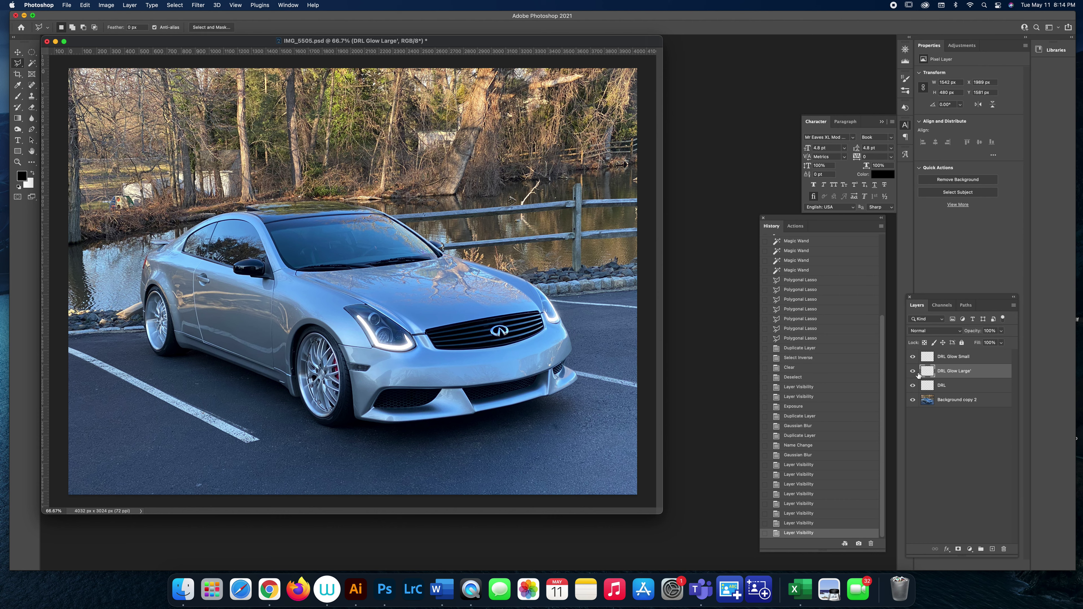
- Rename the layer to 'DRL Glow Large', delete its extra copy, and select DRL Glow Small
{"action": "double_click", "coordinate": [967, 372]}
{"action": "key", "text": "Return"}
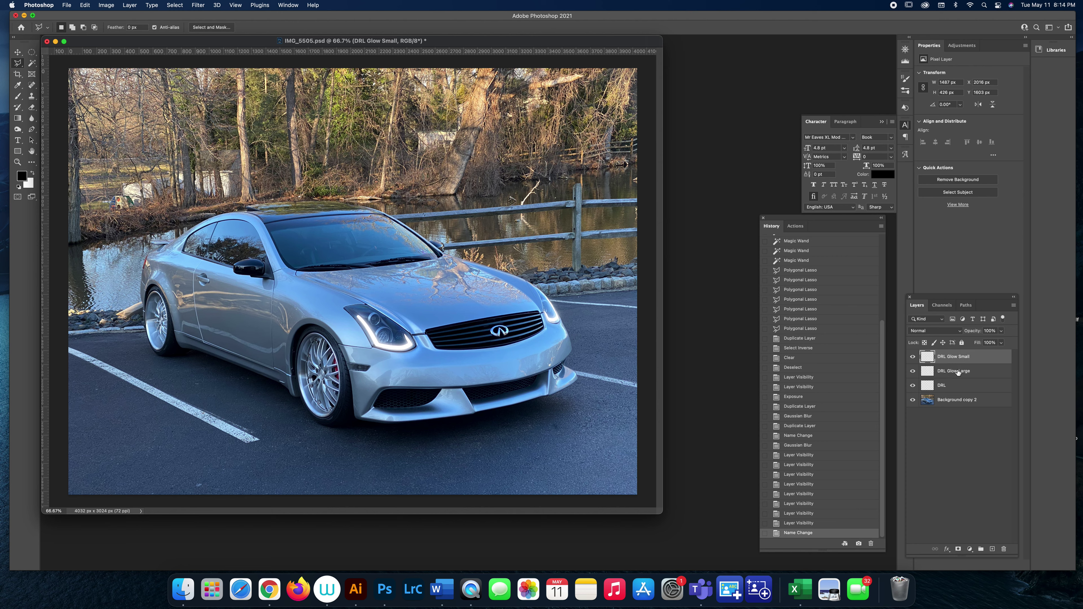
{"action": "right_click", "coordinate": [957, 370]}
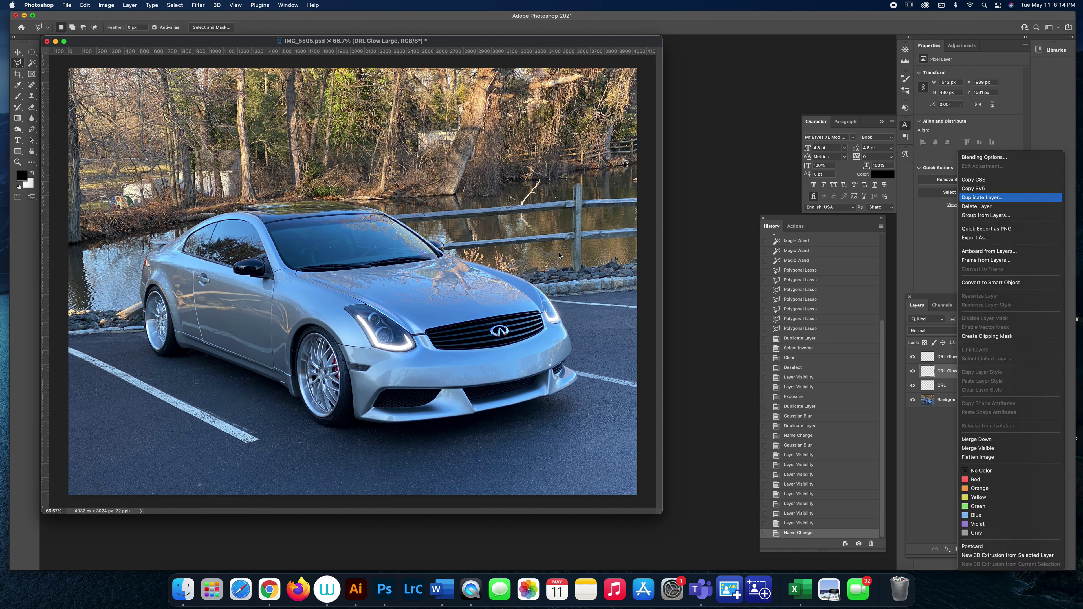
{"action": "key", "text": "Return"}
{"action": "left_click", "coordinate": [703, 283]}
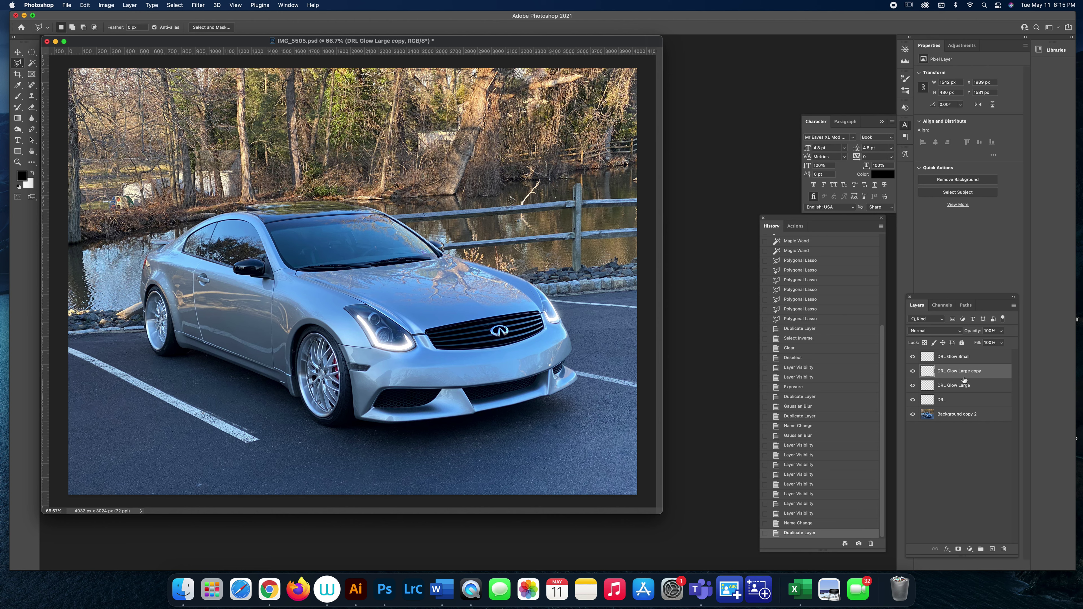
{"action": "left_click", "coordinate": [1006, 550]}
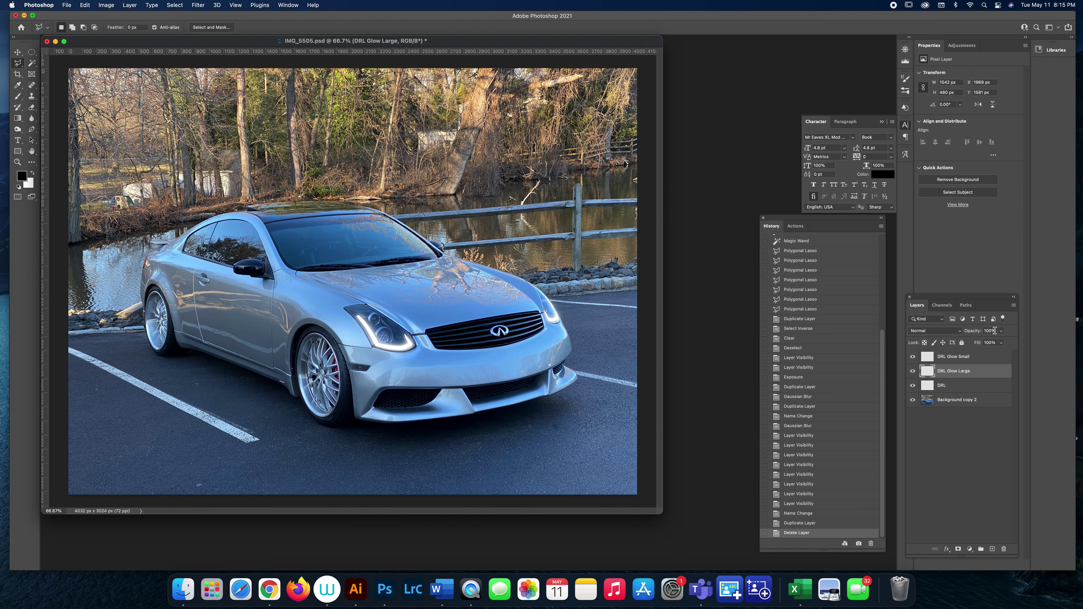
{"action": "left_click", "coordinate": [965, 358]}
- Set DRL Glow Small's opacity to 80% and compare with the glow layers hidden
{"action": "left_click", "coordinate": [992, 332]}
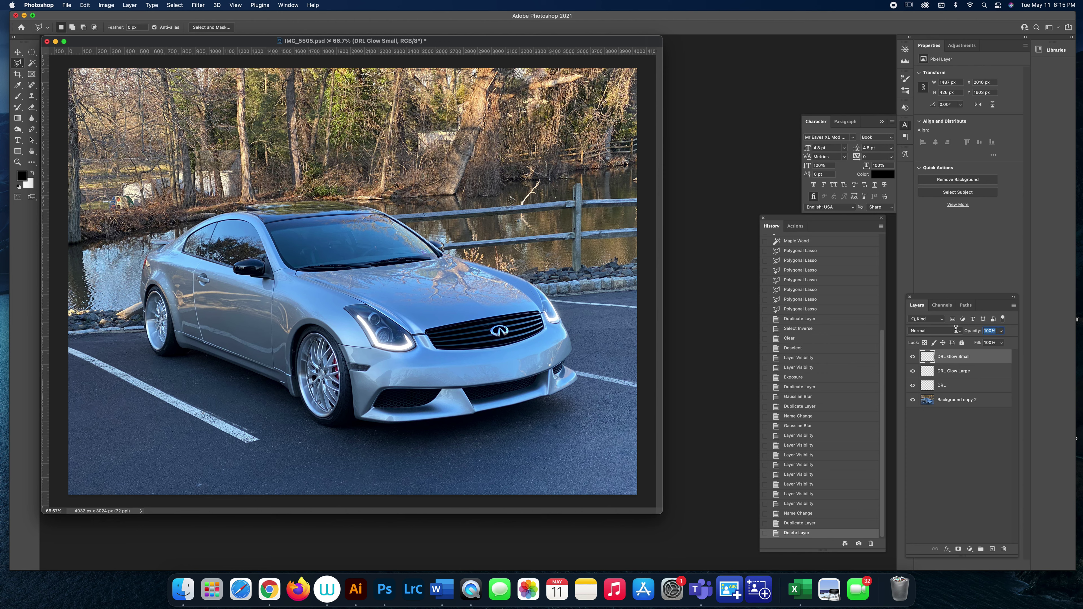
{"action": "type", "text": "50"}
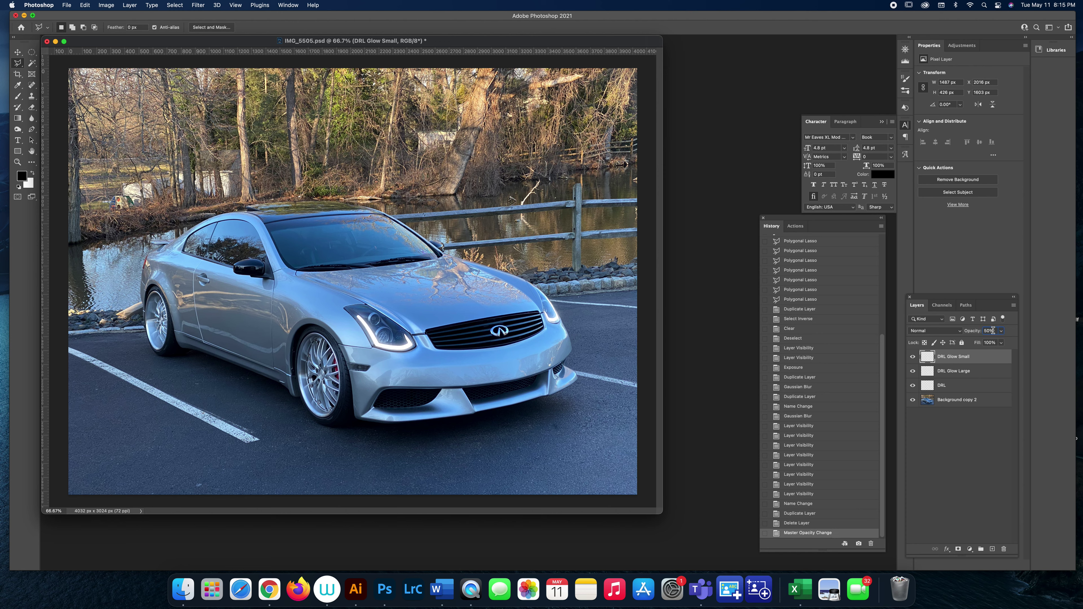
{"action": "key", "text": "Return"}
{"action": "type", "text": "80"}
{"action": "left_click_drag", "start_coordinate": [914, 359], "coordinate": [913, 387]}
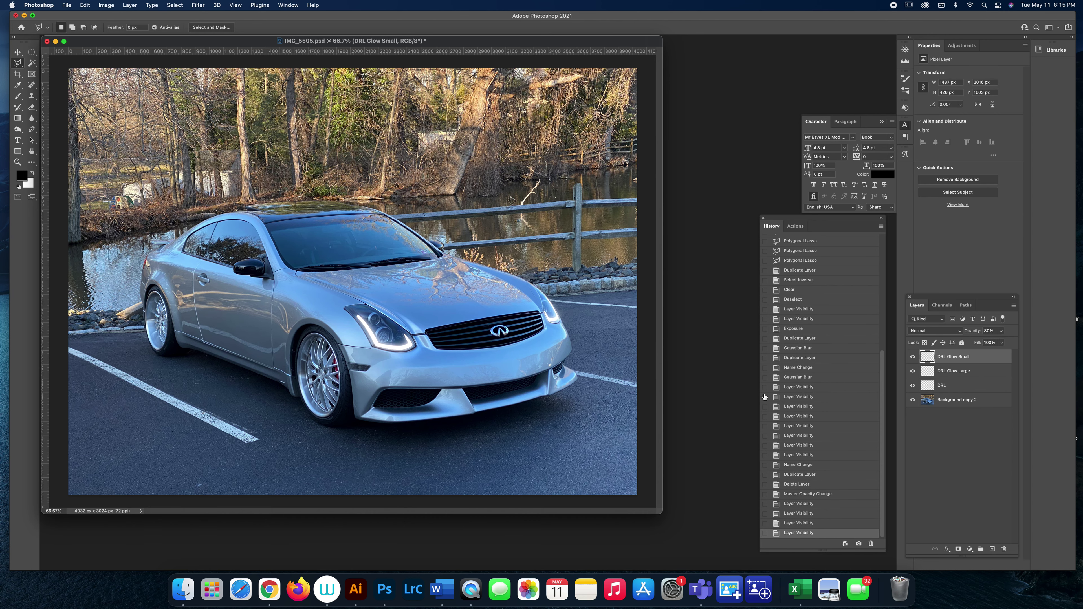
{"action": "key", "text": "super+equal"}
{"action": "key", "text": "super+equal"}
{"action": "key", "text": "super+equal"}
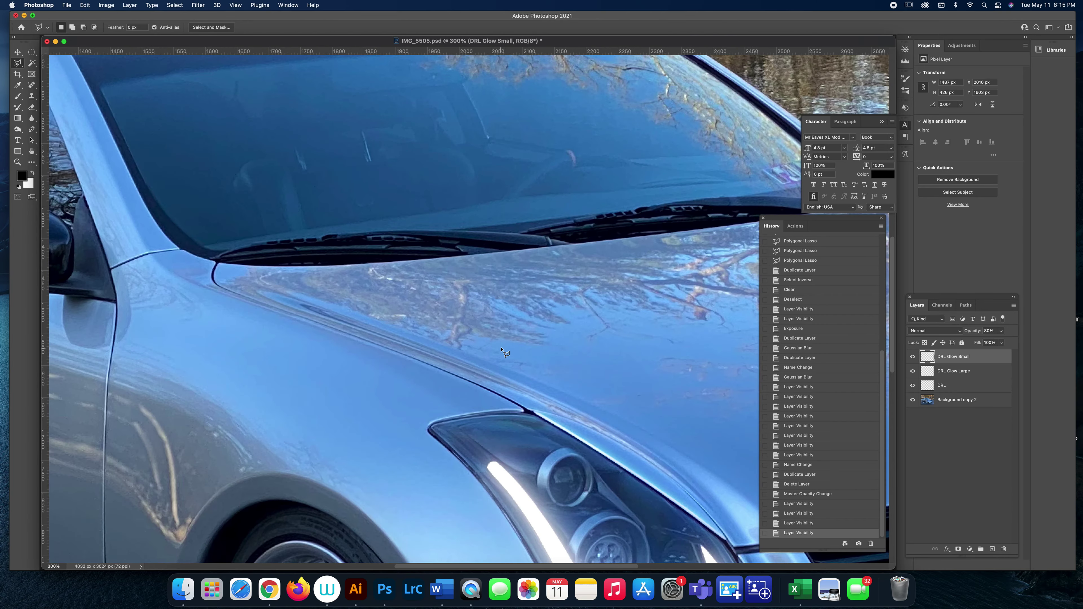
- Zoom and pan to about 500% on the side marker beside the front wheel
{"action": "scroll", "coordinate": [499, 350], "scroll_direction": "down", "scroll_amount": 5}
{"action": "scroll", "coordinate": [502, 343], "scroll_direction": "right", "scroll_amount": 10}
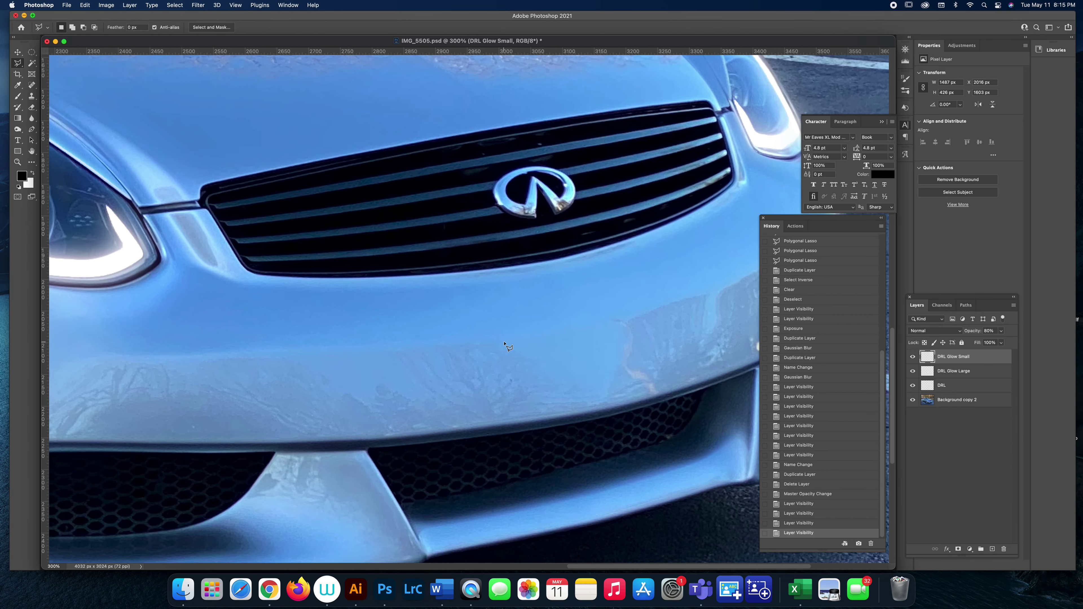
{"action": "scroll", "coordinate": [503, 343], "scroll_direction": "left", "scroll_amount": 12}
{"action": "scroll", "coordinate": [507, 346], "scroll_direction": "left", "scroll_amount": 6}
{"action": "scroll", "coordinate": [508, 346], "scroll_direction": "down", "scroll_amount": 3}
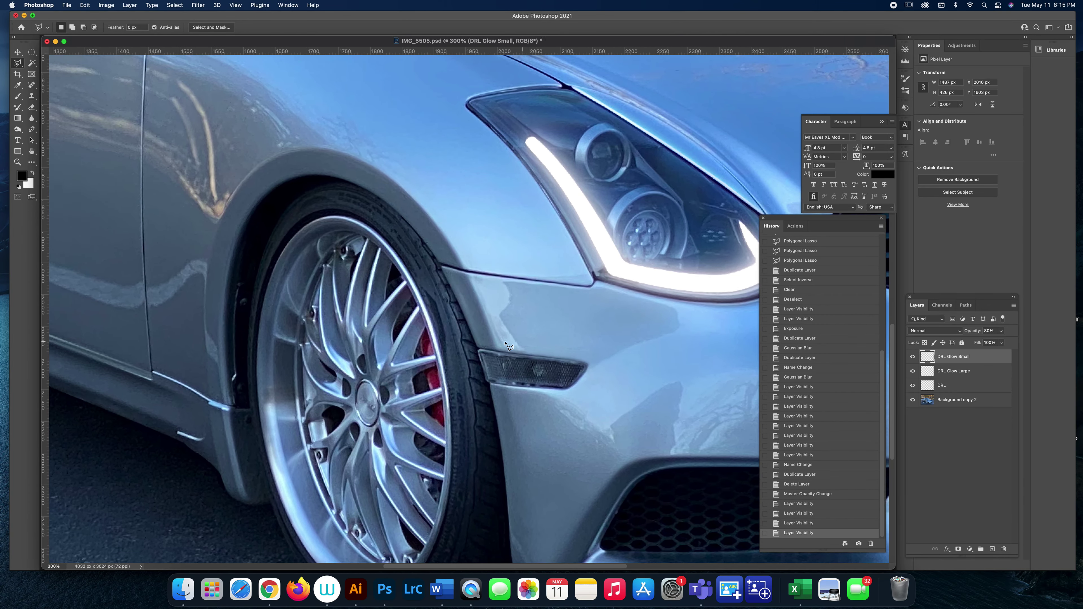
{"action": "scroll", "coordinate": [505, 346], "scroll_direction": "down", "scroll_amount": 2}
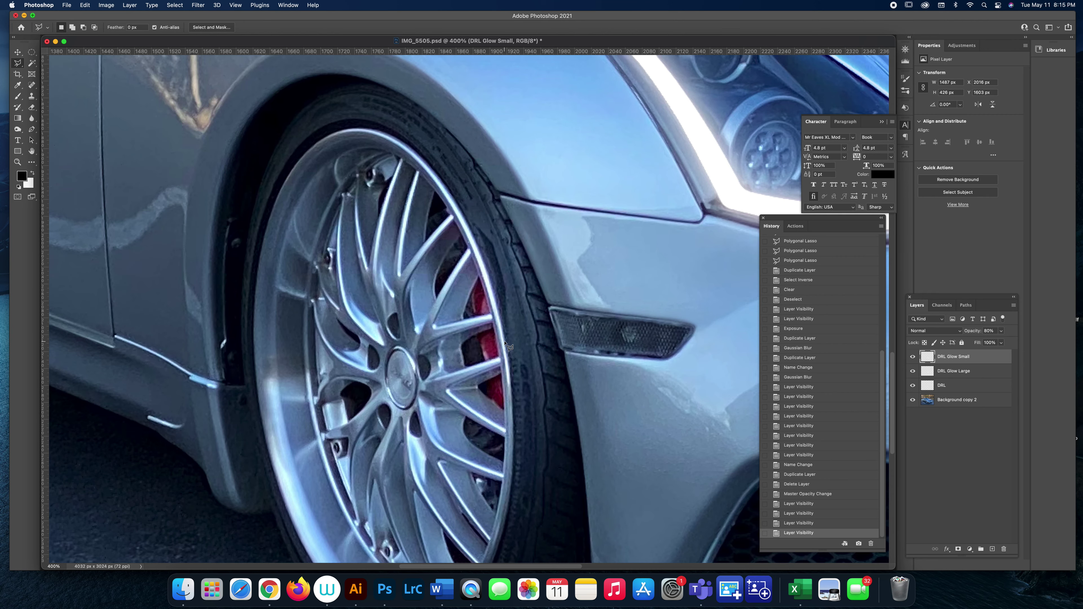
{"action": "key", "text": "super+equal"}
{"action": "scroll", "coordinate": [495, 331], "scroll_direction": "right", "scroll_amount": 8}
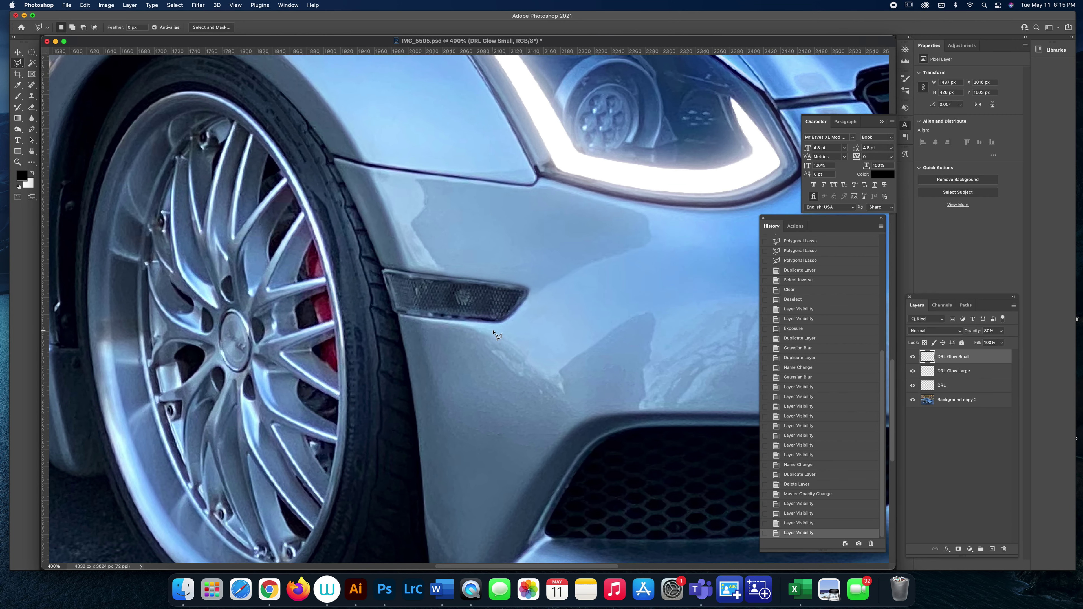
{"action": "scroll", "coordinate": [499, 331], "scroll_direction": "down", "scroll_amount": 3}
{"action": "scroll", "coordinate": [502, 331], "scroll_direction": "right", "scroll_amount": 6}
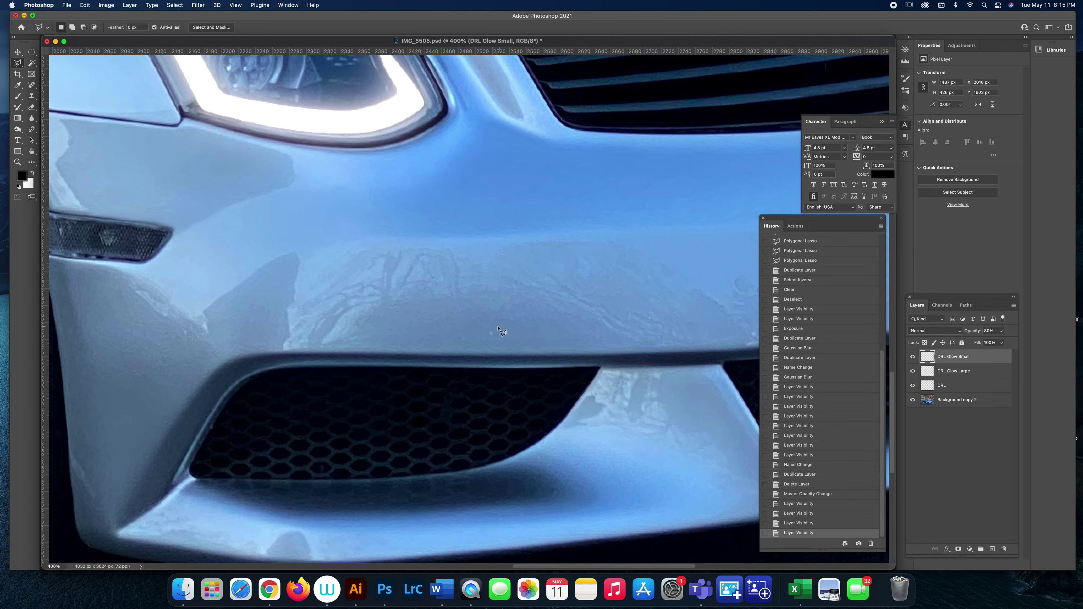
{"action": "scroll", "coordinate": [499, 331], "scroll_direction": "right", "scroll_amount": 2}
{"action": "scroll", "coordinate": [500, 333], "scroll_direction": "left", "scroll_amount": 7}
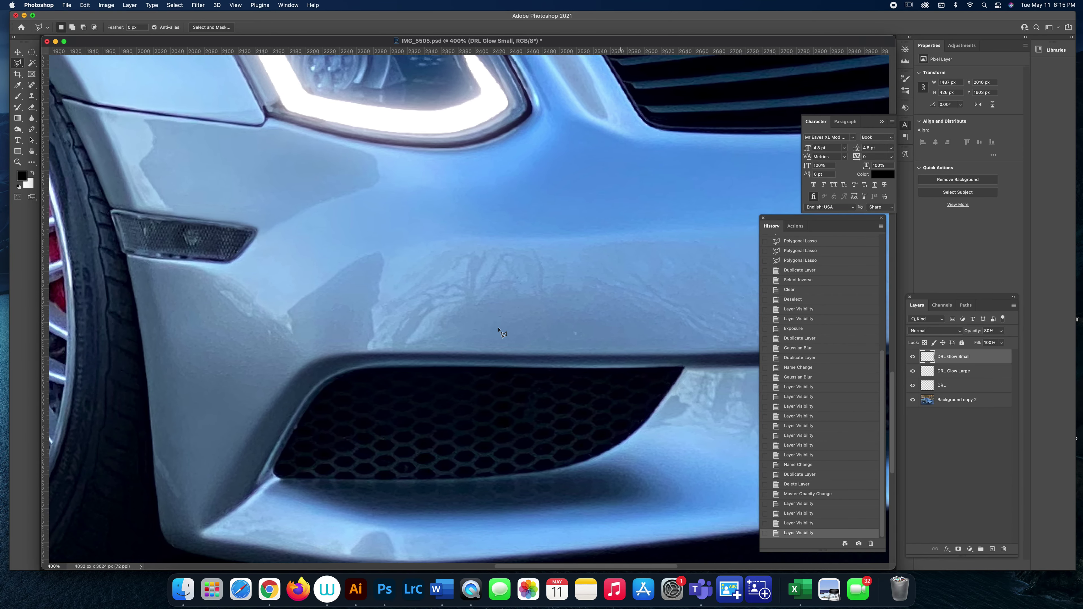
{"action": "scroll", "coordinate": [499, 333], "scroll_direction": "up", "scroll_amount": 5}
{"action": "scroll", "coordinate": [501, 334], "scroll_direction": "left", "scroll_amount": 7}
{"action": "scroll", "coordinate": [503, 335], "scroll_direction": "down", "scroll_amount": 4}
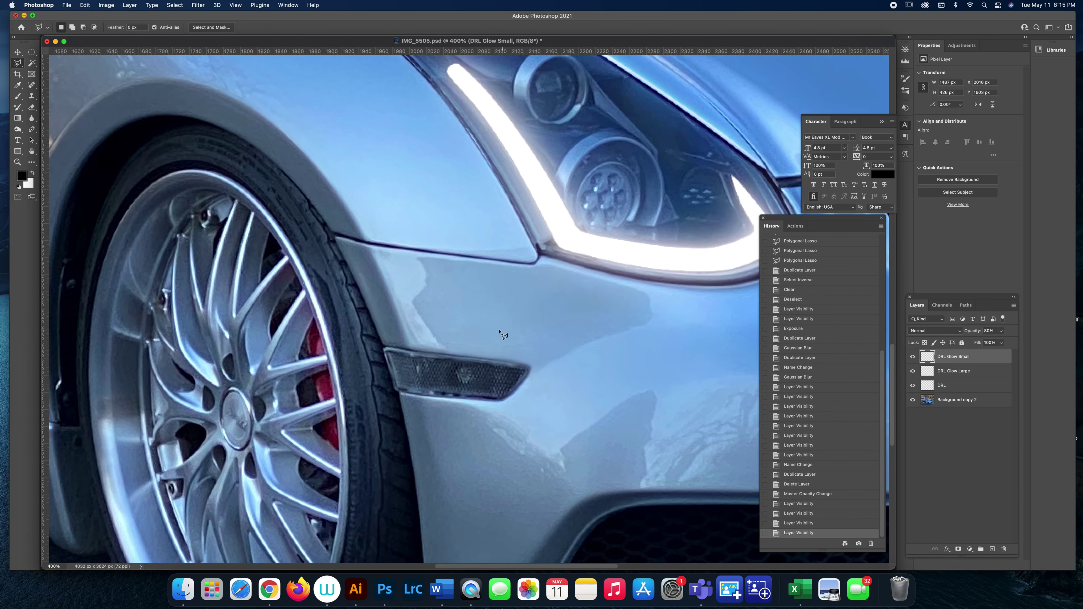
{"action": "scroll", "coordinate": [507, 339], "scroll_direction": "up", "scroll_amount": 1}
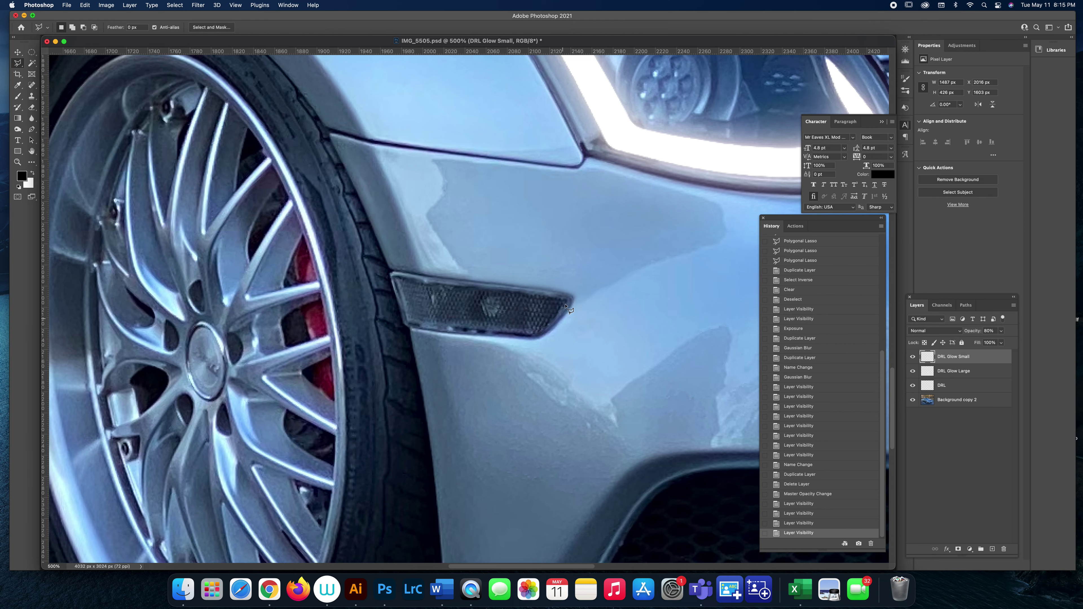
{"action": "scroll", "coordinate": [568, 303], "scroll_direction": "up", "scroll_amount": 5}
{"action": "scroll", "coordinate": [559, 286], "scroll_direction": "right", "scroll_amount": 5}
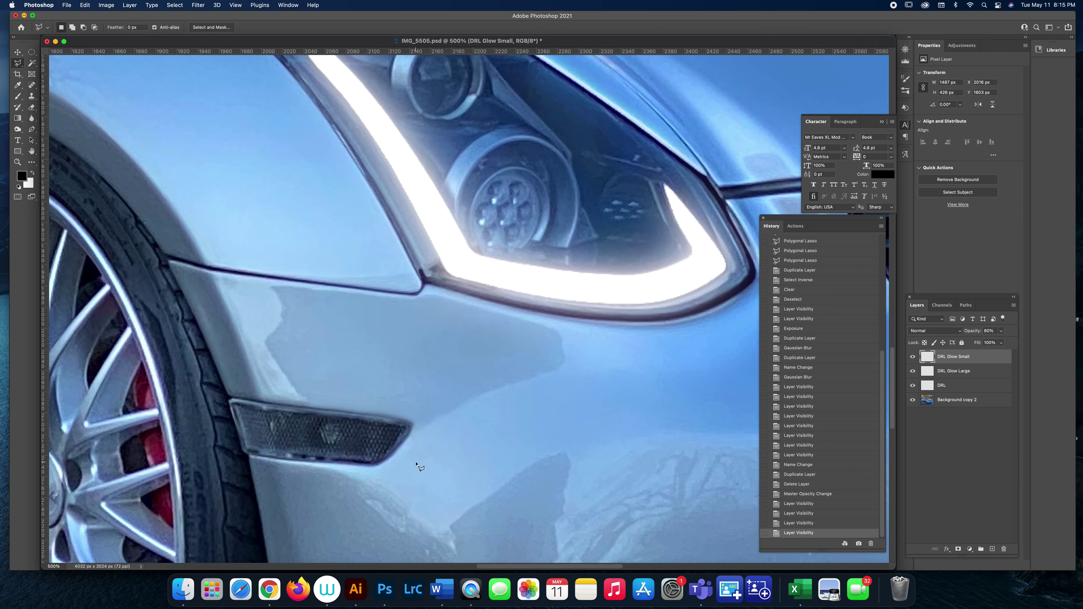
{"action": "scroll", "coordinate": [420, 467], "scroll_direction": "left", "scroll_amount": 3}
{"action": "scroll", "coordinate": [419, 467], "scroll_direction": "down", "scroll_amount": 1}
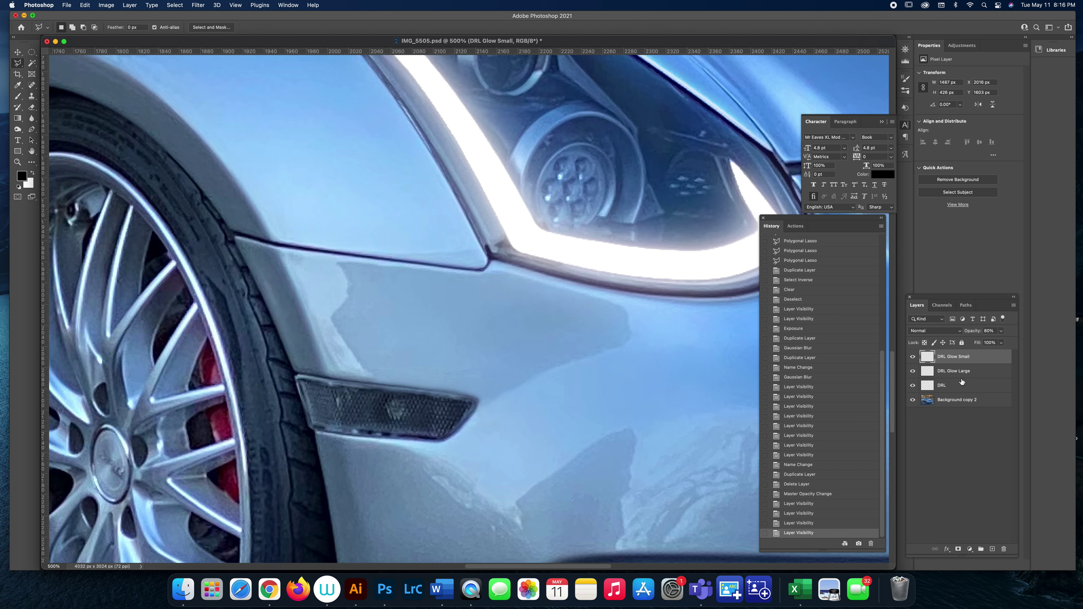
- Duplicate the Background copy 2 layer as a new layer named Side Marker
{"action": "left_click", "coordinate": [952, 401]}
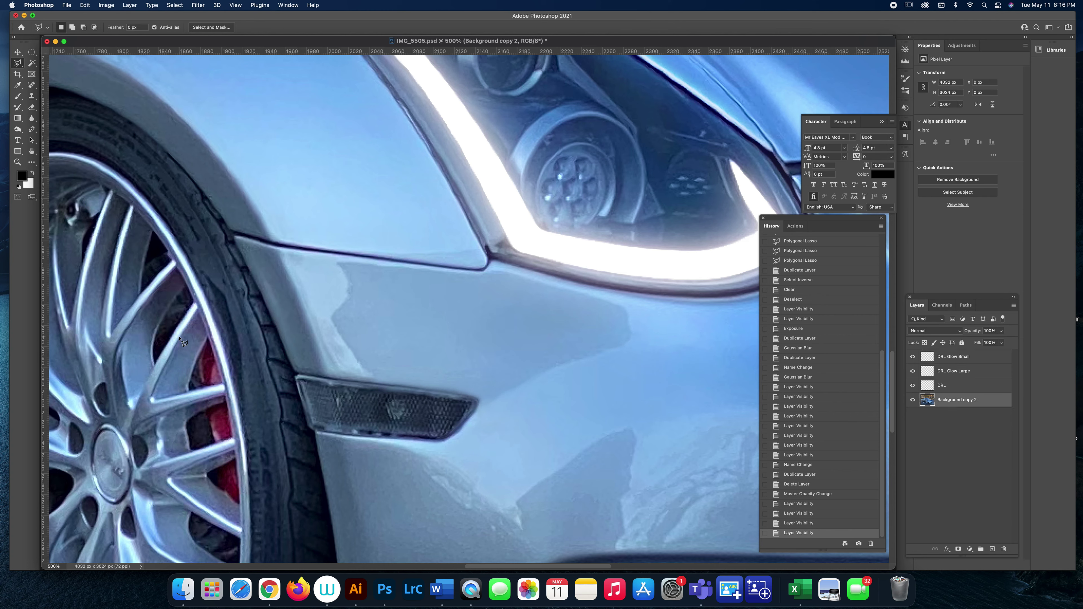
{"action": "right_click", "coordinate": [960, 402]}
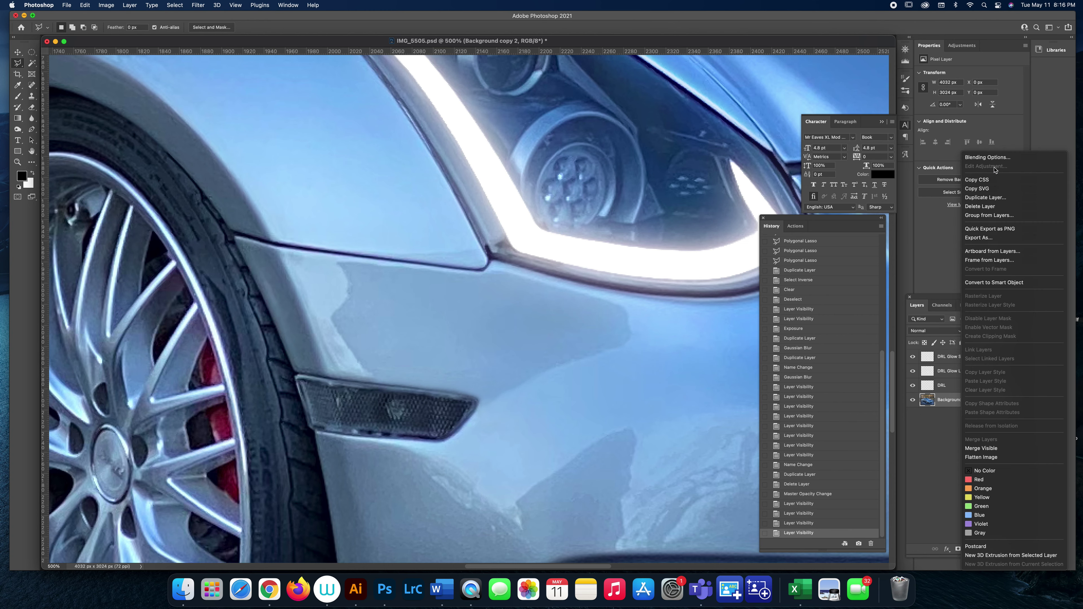
{"action": "left_click", "coordinate": [986, 198]}
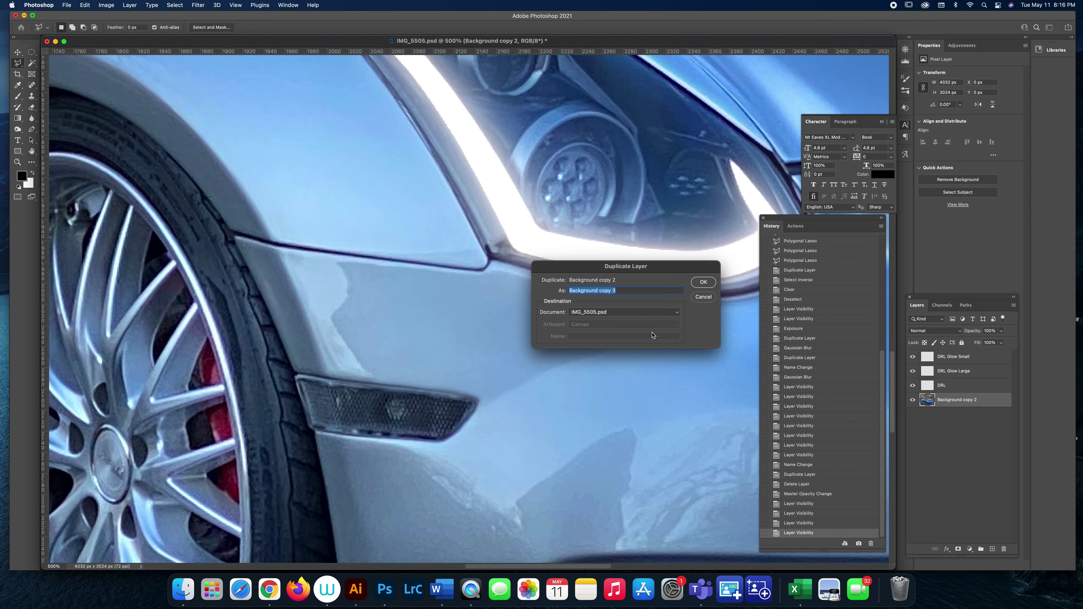
{"action": "type", "text": "Side Marker"}
{"action": "key", "text": "Return"}
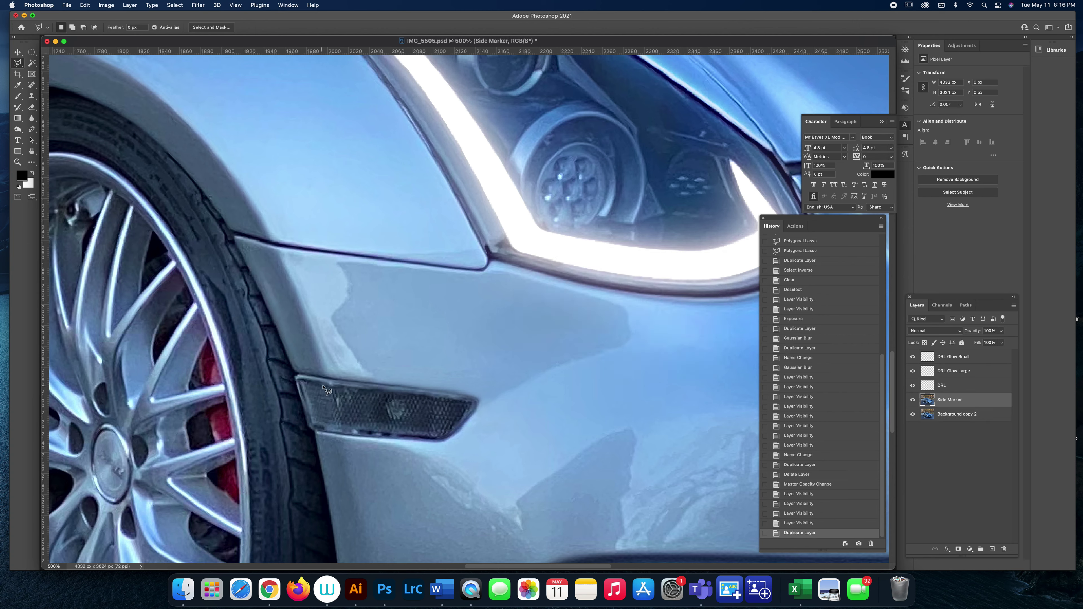
- Outline the fender side marker lens with a Polygonal Lasso selection
{"action": "left_click", "coordinate": [296, 376]}
{"action": "left_click", "coordinate": [312, 428]}
{"action": "left_click", "coordinate": [346, 436]}
{"action": "left_click", "coordinate": [443, 441]}
{"action": "left_click", "coordinate": [476, 404]}
{"action": "left_click", "coordinate": [299, 377]}
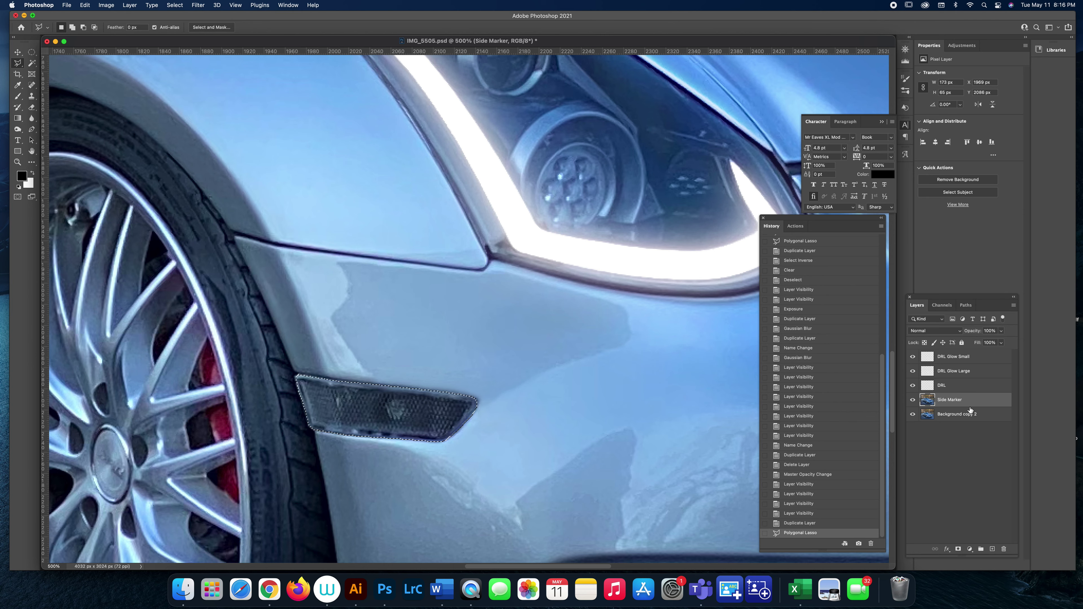
- Invert the selection, delete everything except the marker, deselect, and check the cut-out
{"action": "key", "text": "shift+super+i"}
{"action": "key", "text": "Delete"}
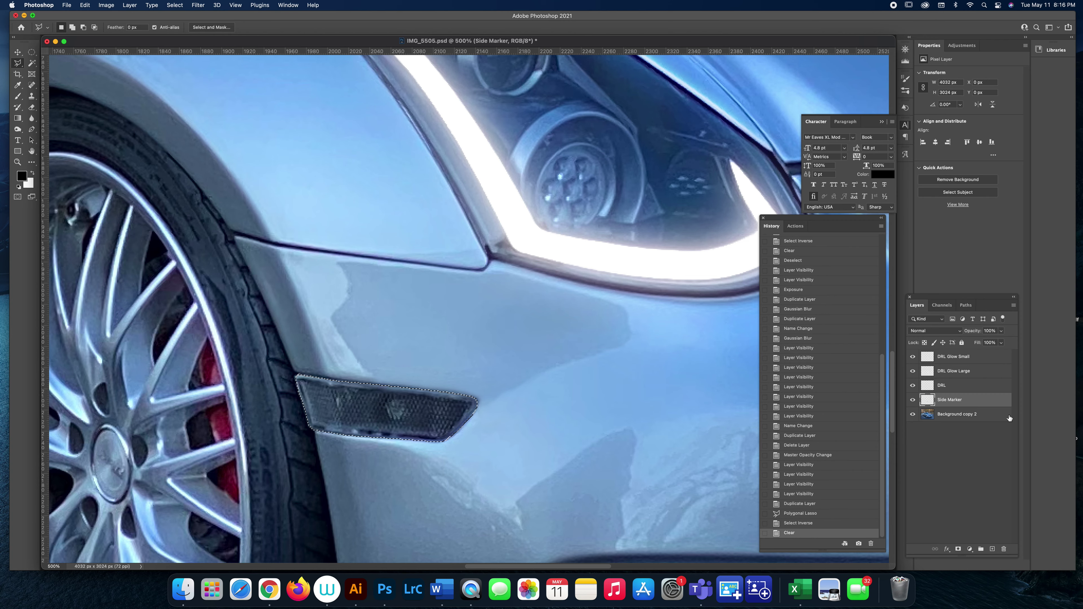
{"action": "left_click", "coordinate": [913, 415]}
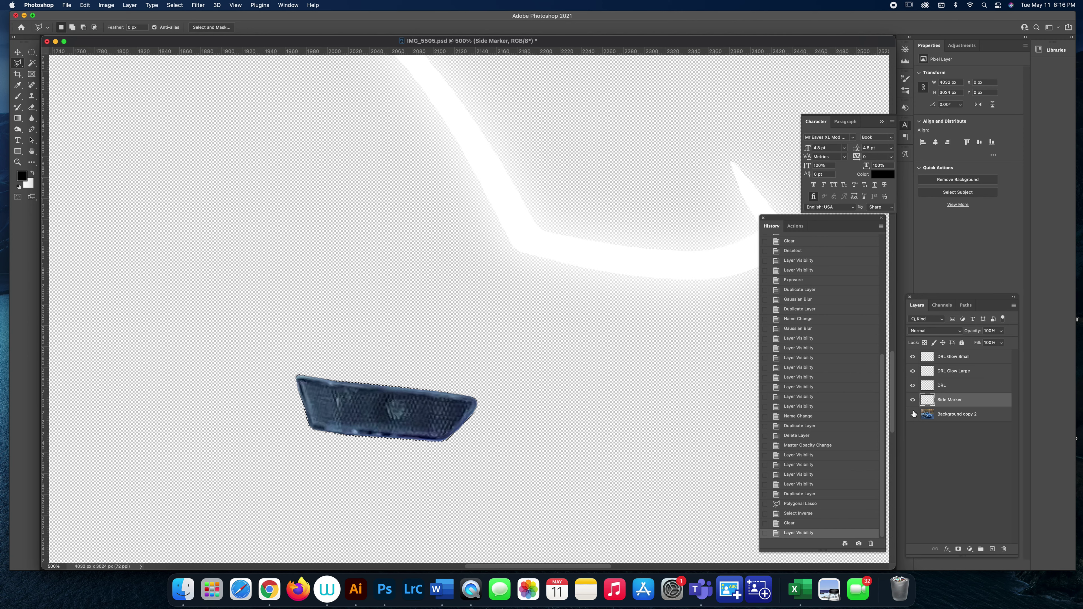
{"action": "key", "text": "super+d"}
{"action": "left_click", "coordinate": [913, 401]}
{"action": "left_click", "coordinate": [913, 402]}
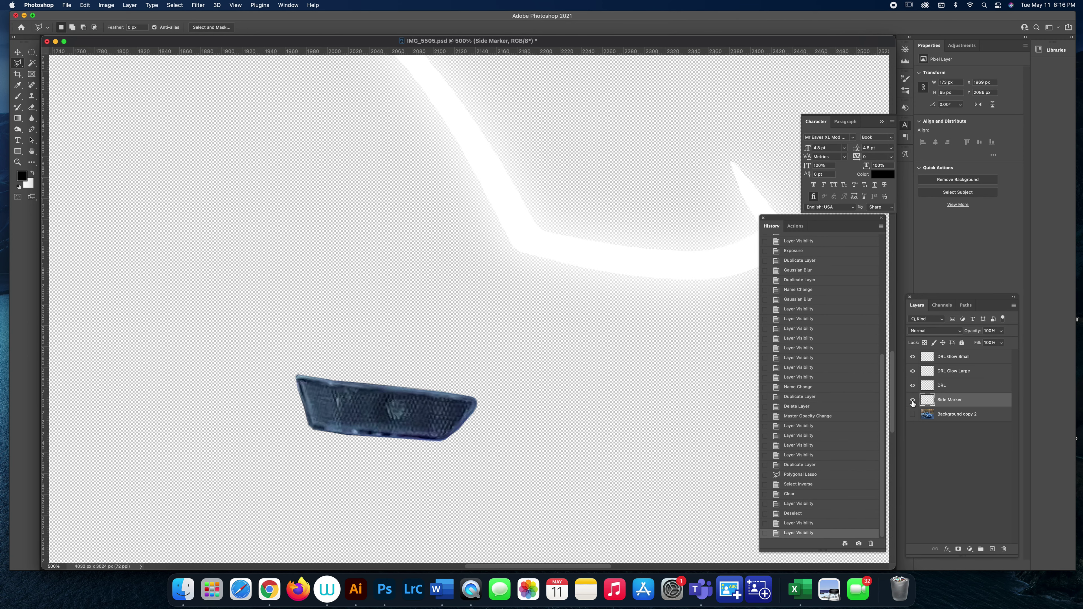
{"action": "left_click", "coordinate": [913, 416]}
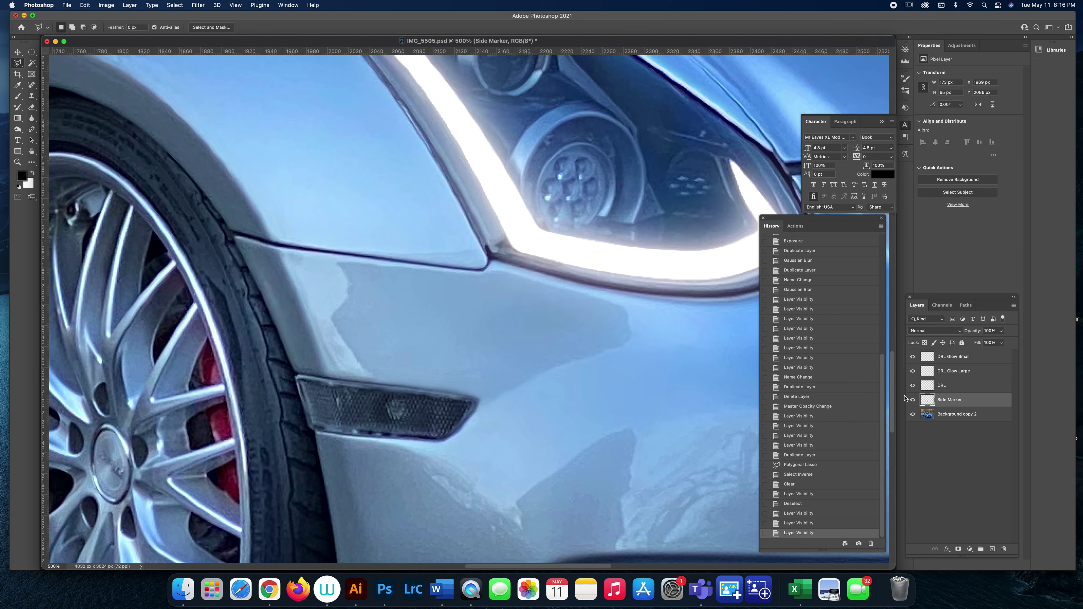
- Apply an Exposure of +5.04 to the Side Marker layer so the lens reads bright white
{"action": "left_click", "coordinate": [109, 7]}
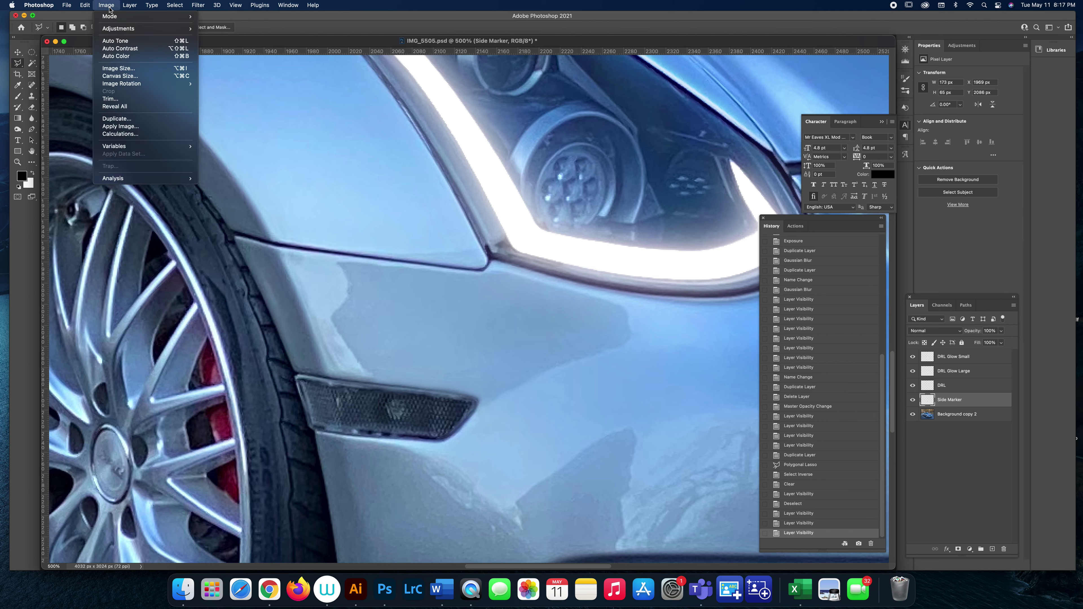
{"action": "mouse_move", "coordinate": [141, 29]}
{"action": "left_click", "coordinate": [238, 52]}
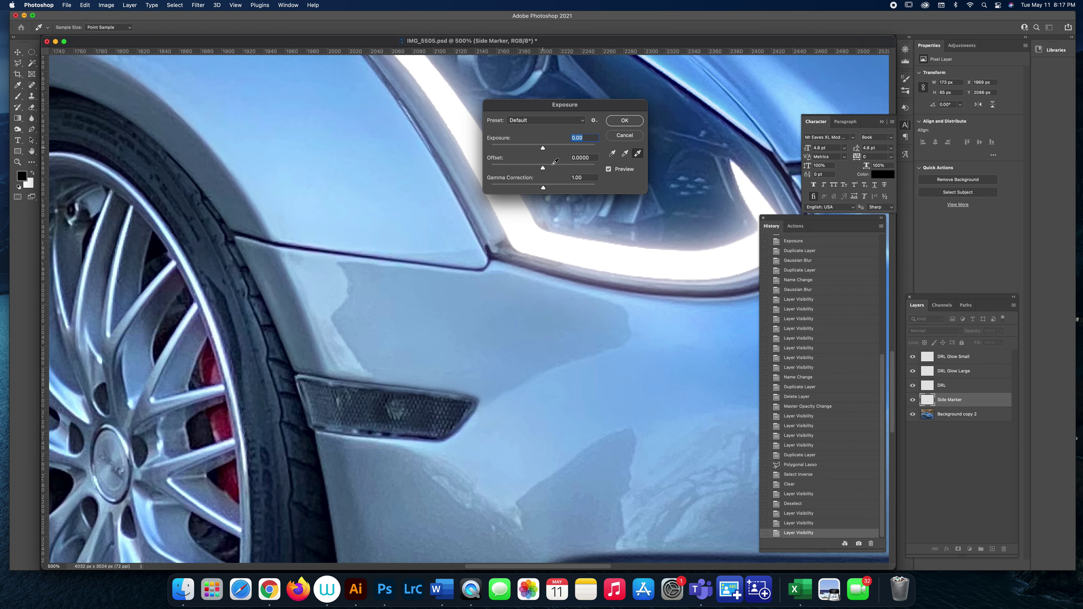
{"action": "left_click_drag", "start_coordinate": [544, 146], "coordinate": [578, 152]}
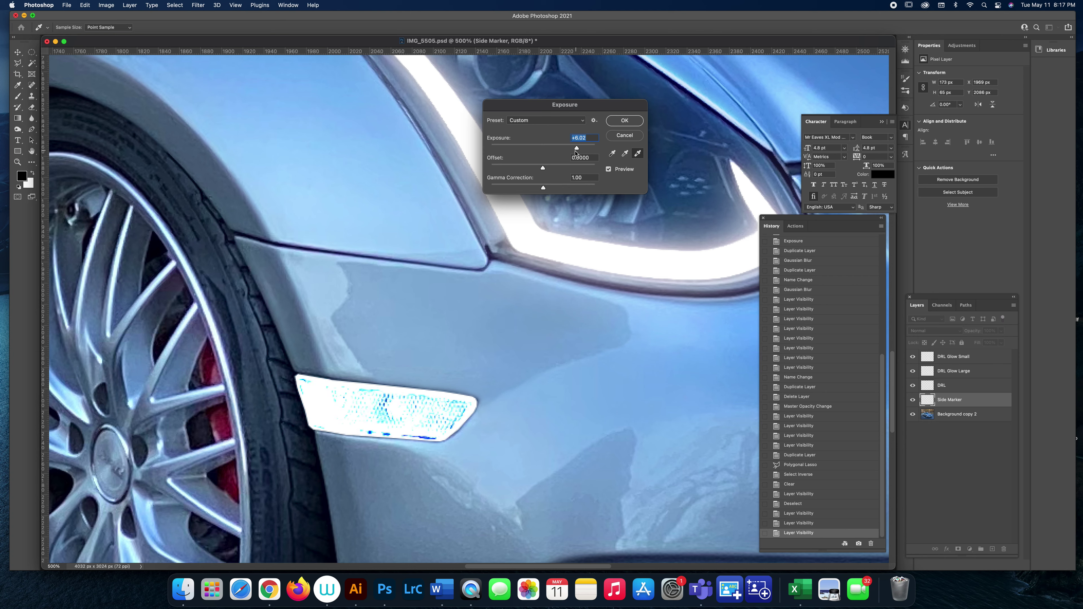
{"action": "left_click_drag", "start_coordinate": [577, 149], "coordinate": [575, 149]}
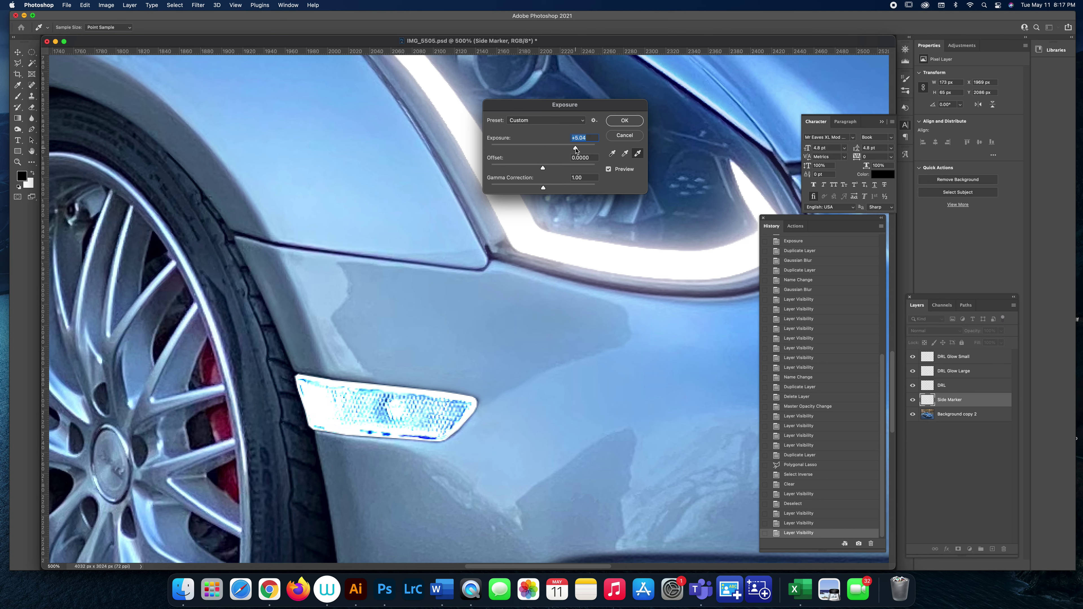
{"action": "key", "text": "super+1"}
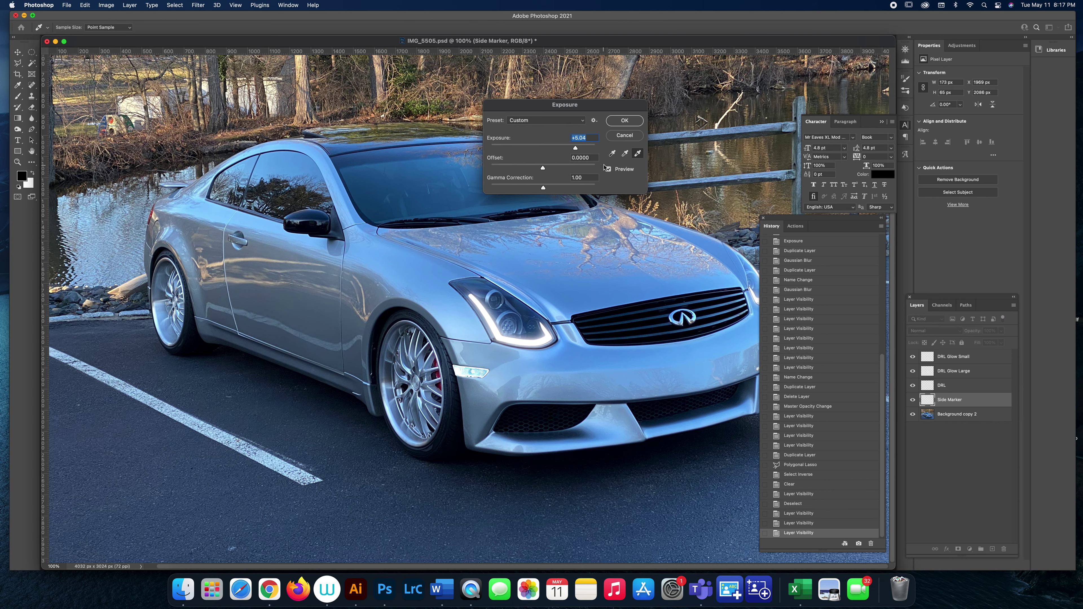
{"action": "left_click", "coordinate": [624, 121]}
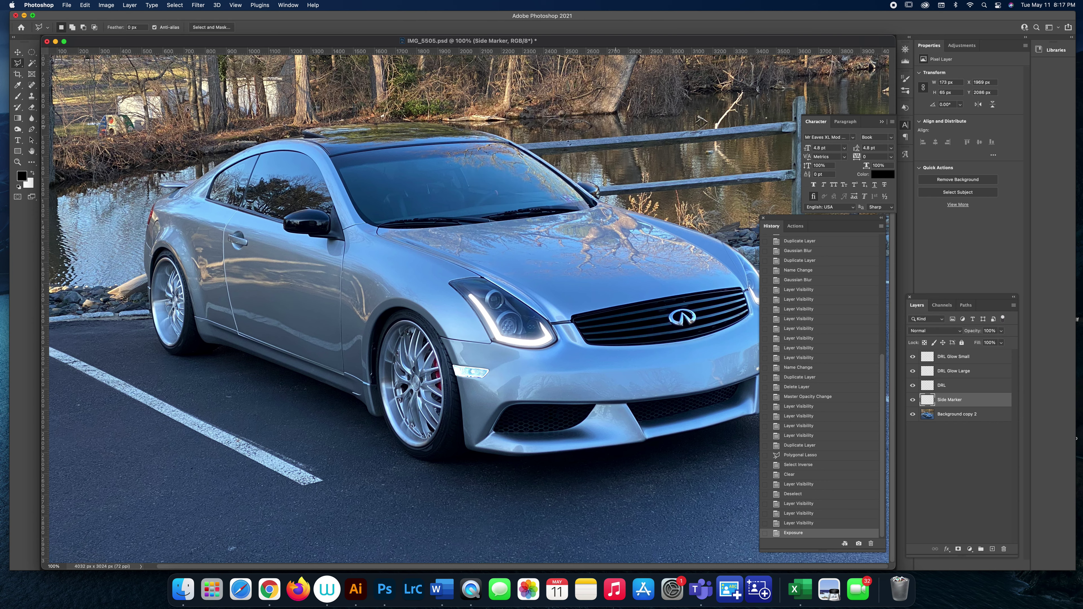
- Lower the Side Marker layer's Saturation to -52 with Hue/Saturation
{"action": "left_click", "coordinate": [106, 4]}
{"action": "mouse_move", "coordinate": [123, 28]}
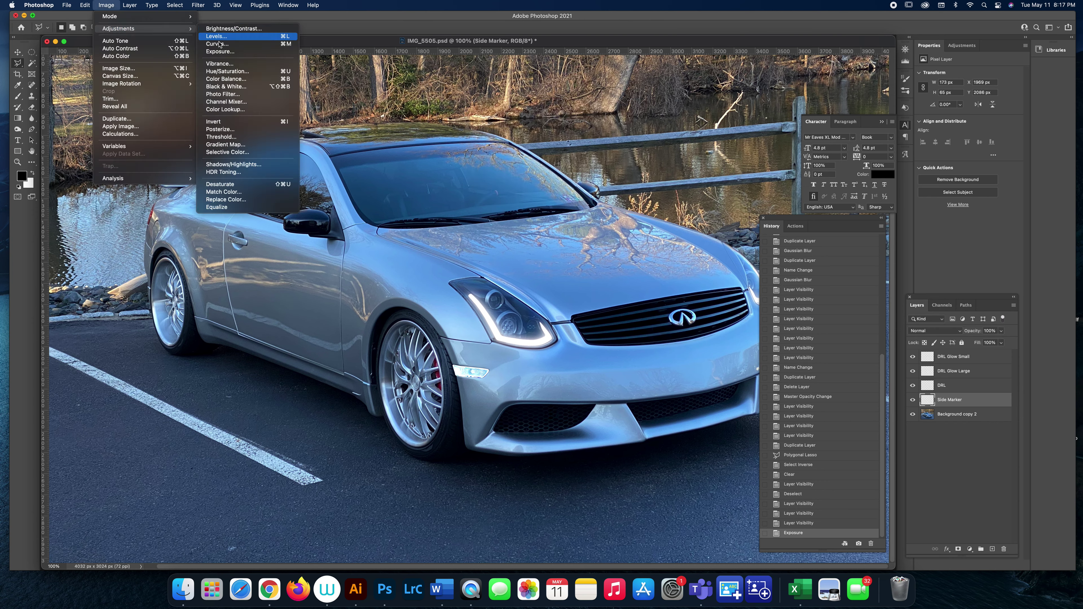
{"action": "left_click", "coordinate": [227, 71]}
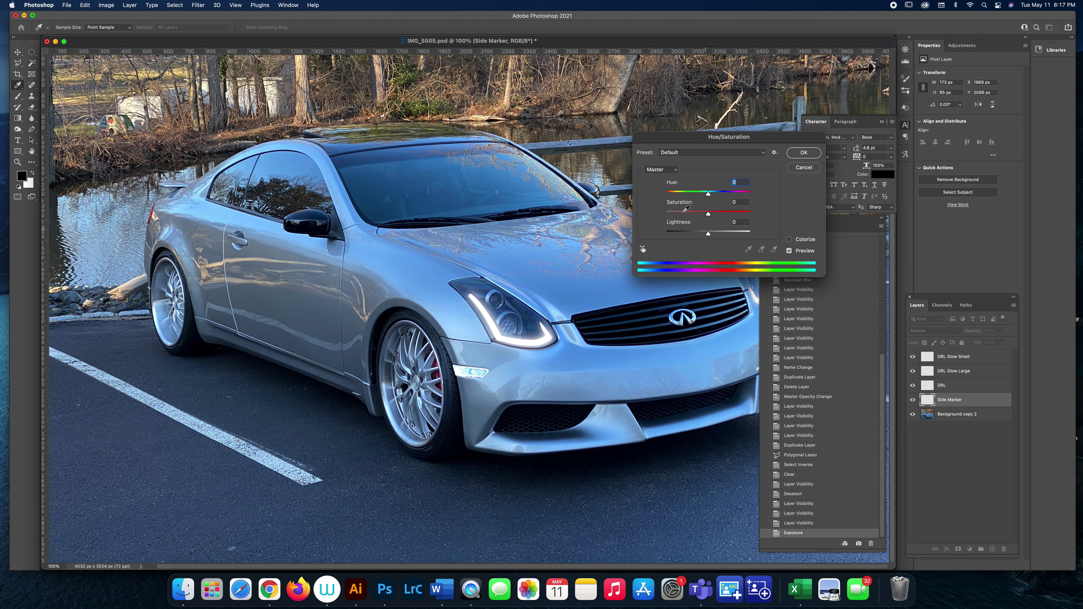
{"action": "left_click_drag", "start_coordinate": [686, 214], "coordinate": [687, 216]}
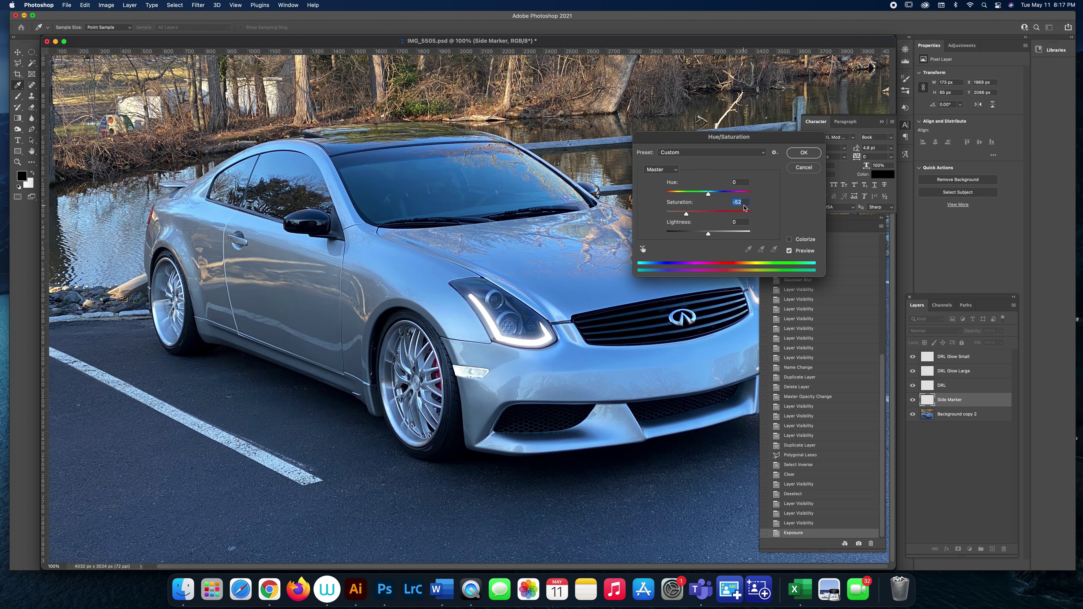
{"action": "left_click", "coordinate": [804, 153]}
{"action": "left_click", "coordinate": [955, 399], "text": "super"}
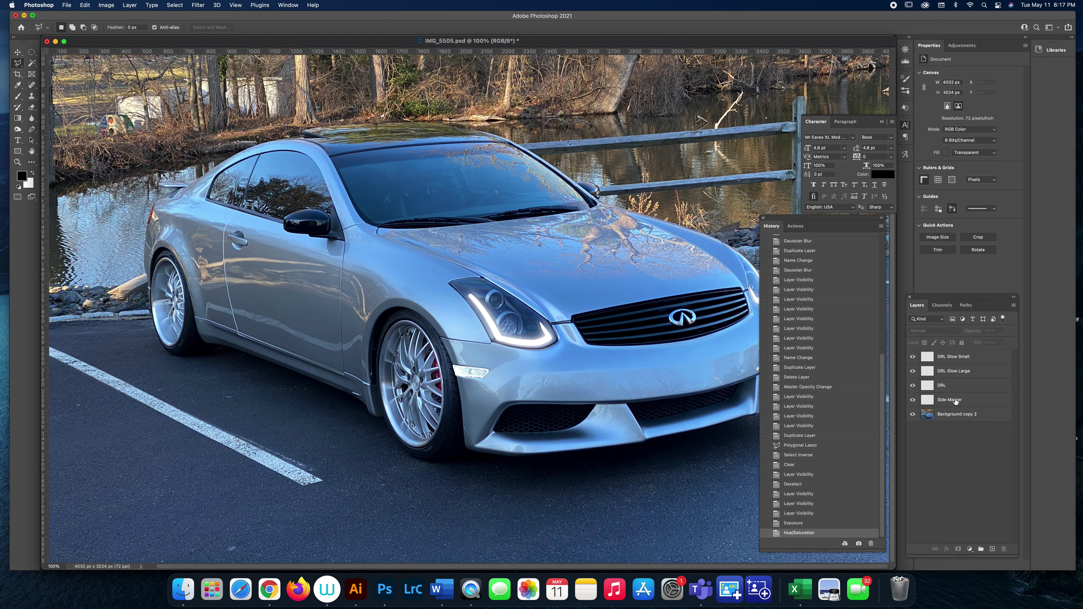
{"action": "right_click", "coordinate": [955, 400]}
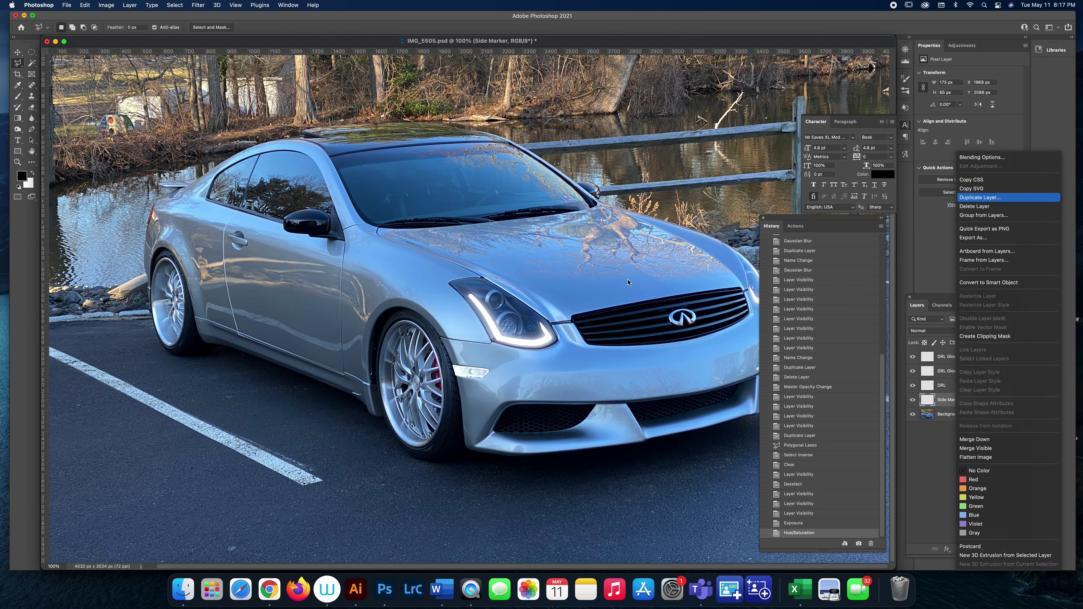
- Duplicate Side Marker and push the copy's Exposure to the maximum, +20
{"action": "key", "text": "Return"}
{"action": "left_click", "coordinate": [711, 289]}
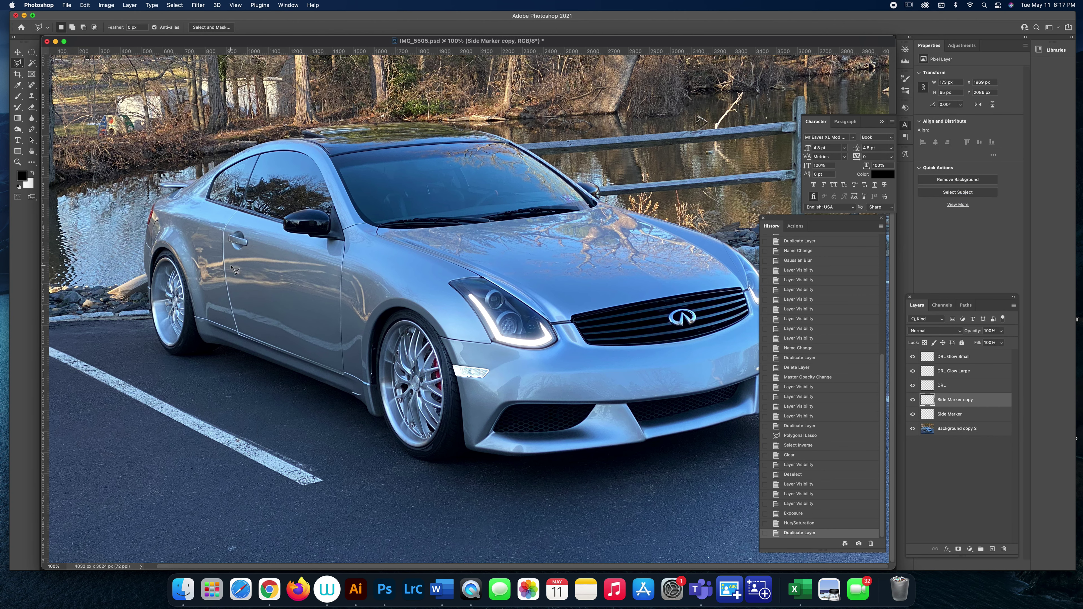
{"action": "left_click", "coordinate": [106, 5]}
{"action": "mouse_move", "coordinate": [140, 29]}
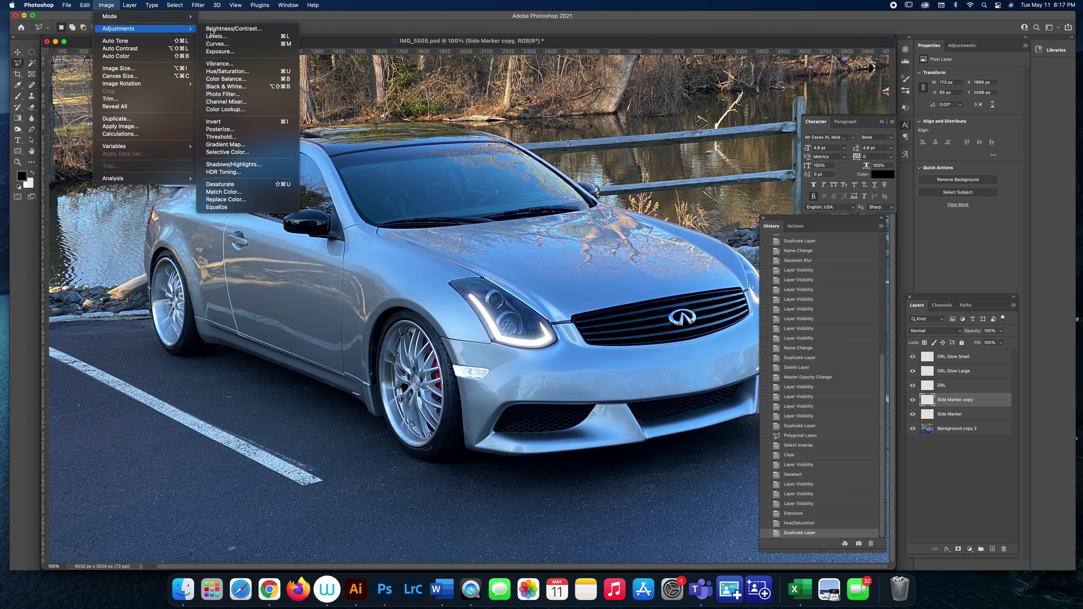
{"action": "left_click", "coordinate": [219, 52]}
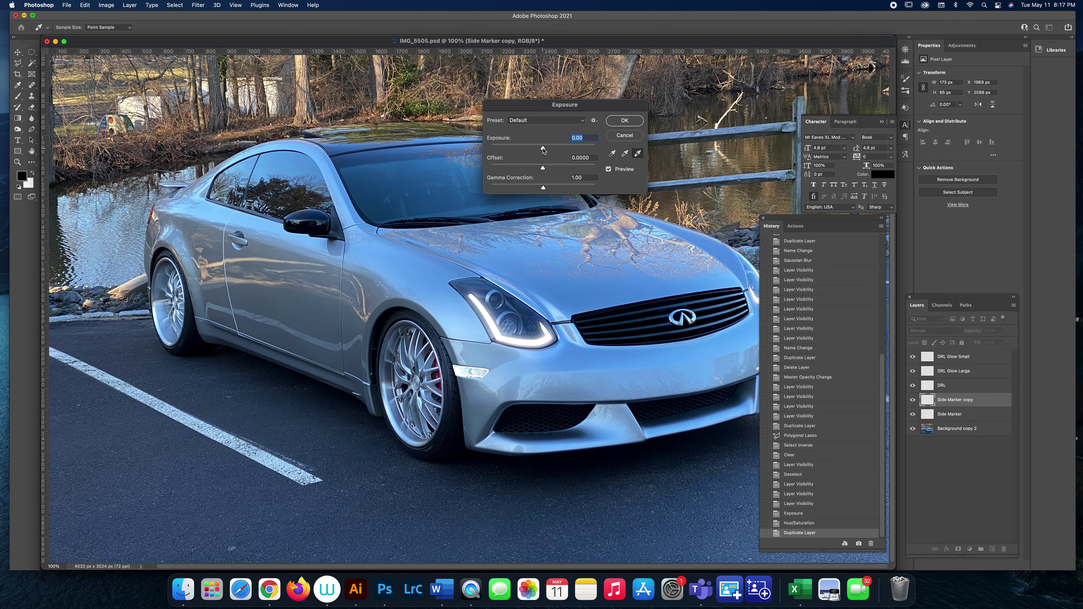
{"action": "left_click_drag", "start_coordinate": [543, 149], "coordinate": [707, 163]}
{"action": "left_click", "coordinate": [635, 123]}
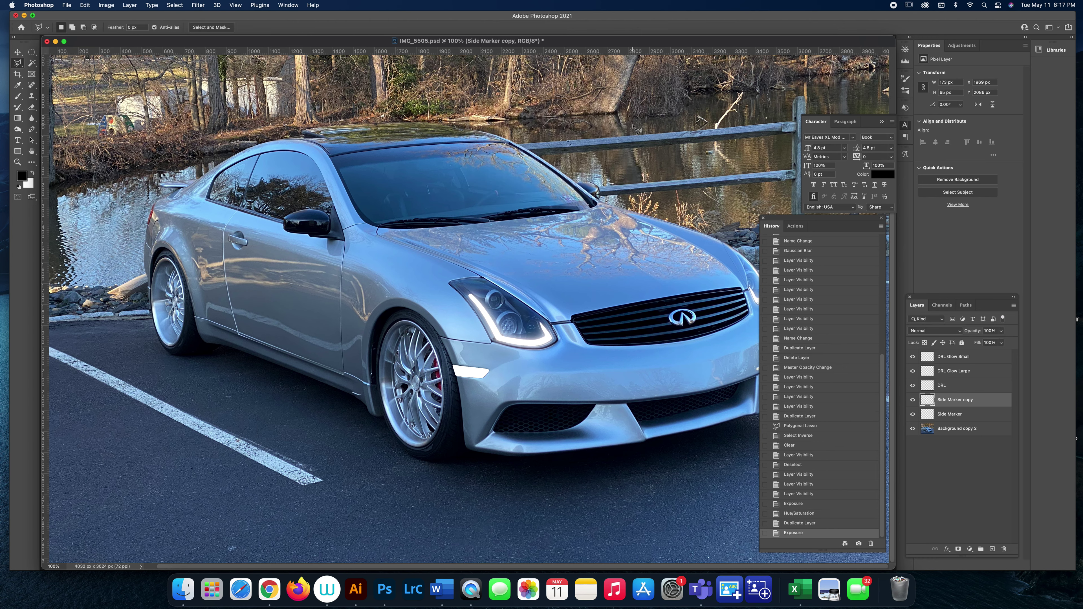
- Blur the Side Marker copy with a Gaussian Blur of about 48.7 pixels
{"action": "left_click", "coordinate": [199, 5]}
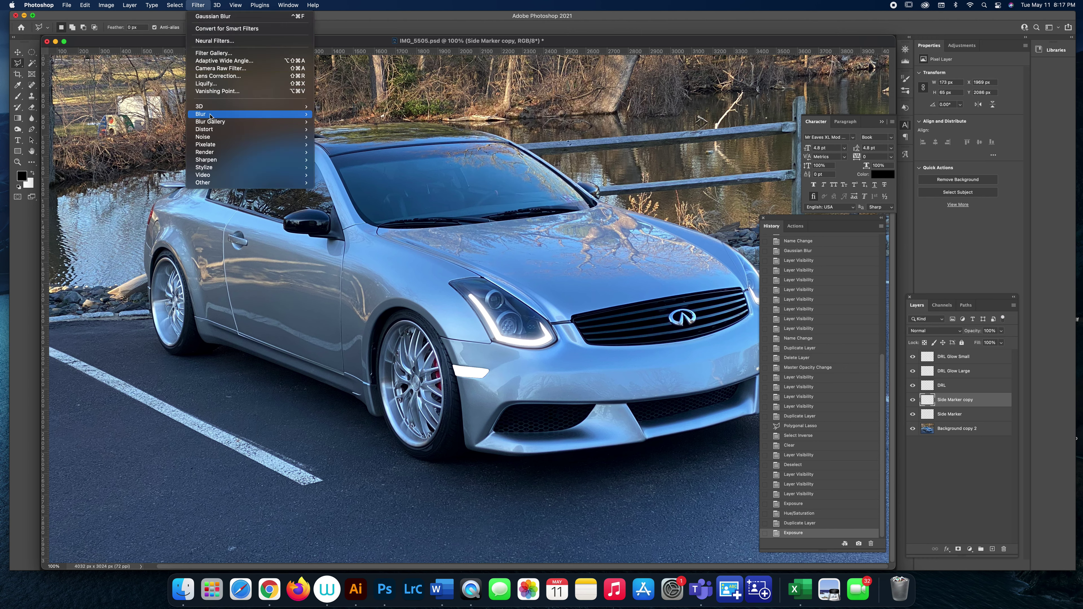
{"action": "mouse_move", "coordinate": [210, 115]}
{"action": "left_click", "coordinate": [363, 145]}
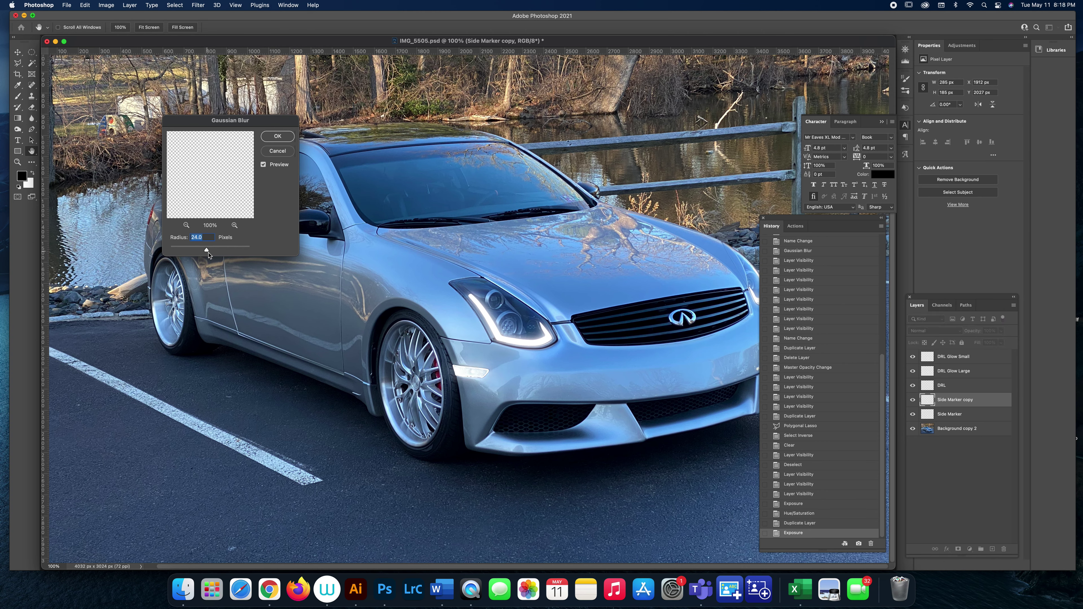
{"action": "left_click_drag", "start_coordinate": [207, 251], "coordinate": [211, 252]}
{"action": "key", "text": "Return"}
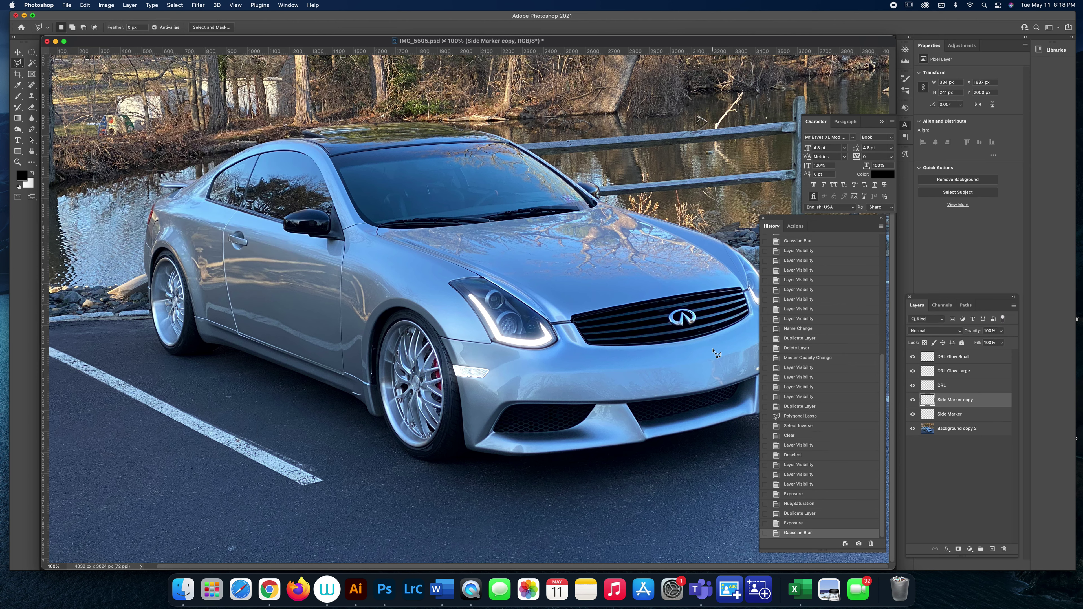
- Duplicate Side Marker copy as Side Marker copy 2 and move it just below Side Marker
{"action": "right_click", "coordinate": [960, 405]}
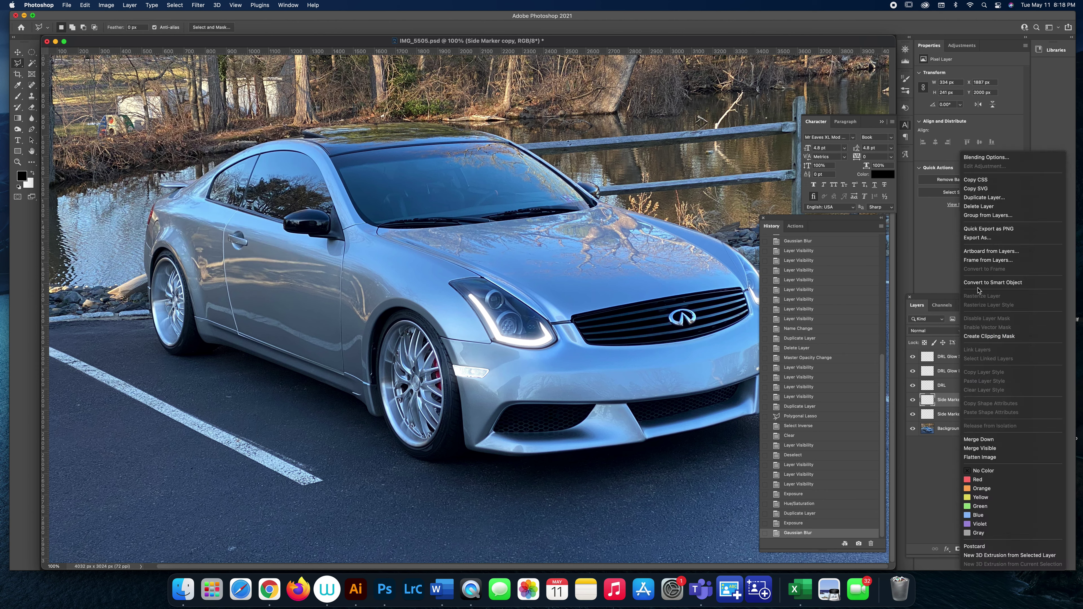
{"action": "left_click", "coordinate": [984, 197]}
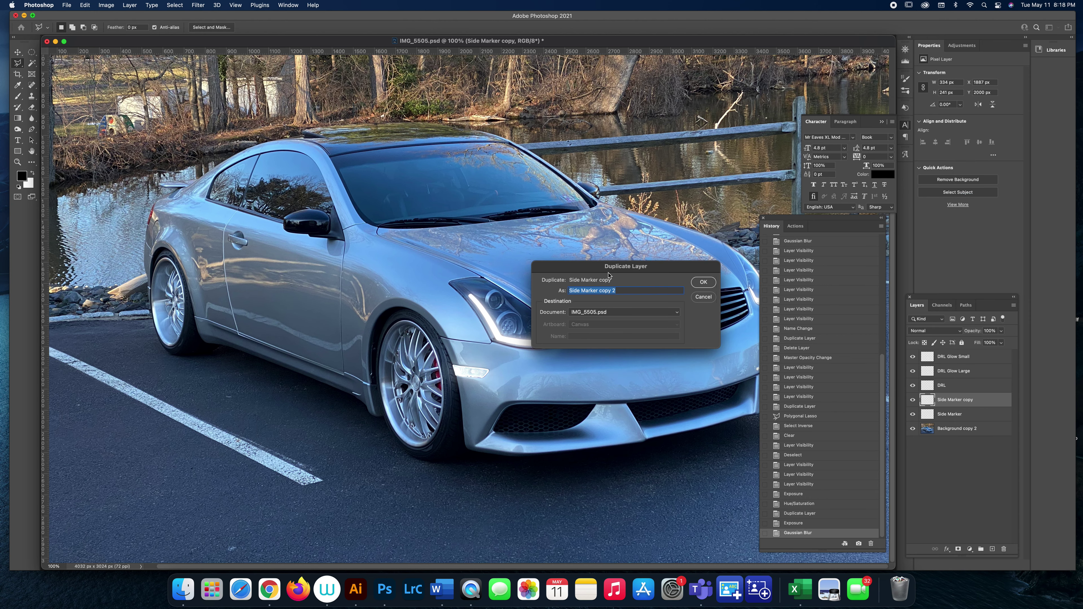
{"action": "left_click", "coordinate": [705, 286]}
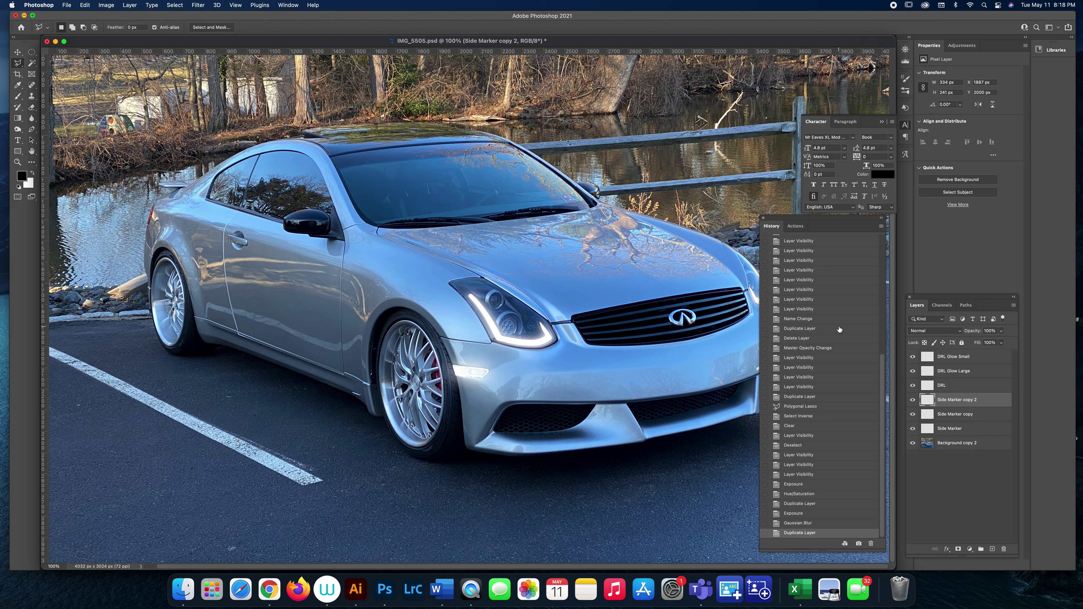
{"action": "key", "text": "super+bracketleft"}
{"action": "key", "text": "super+bracketleft"}
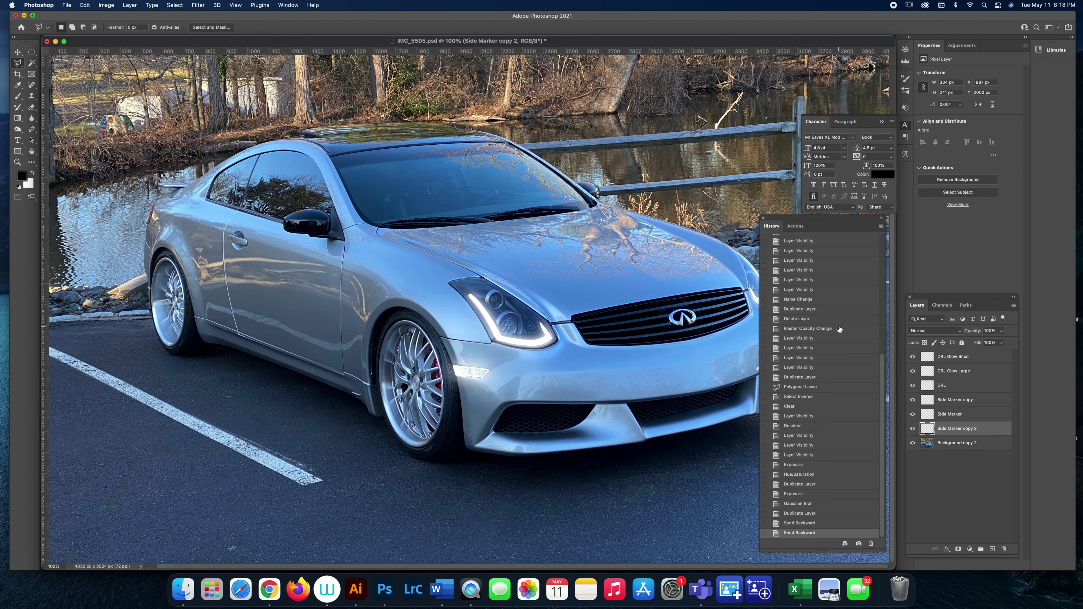
{"action": "key", "text": "super+bracketright"}
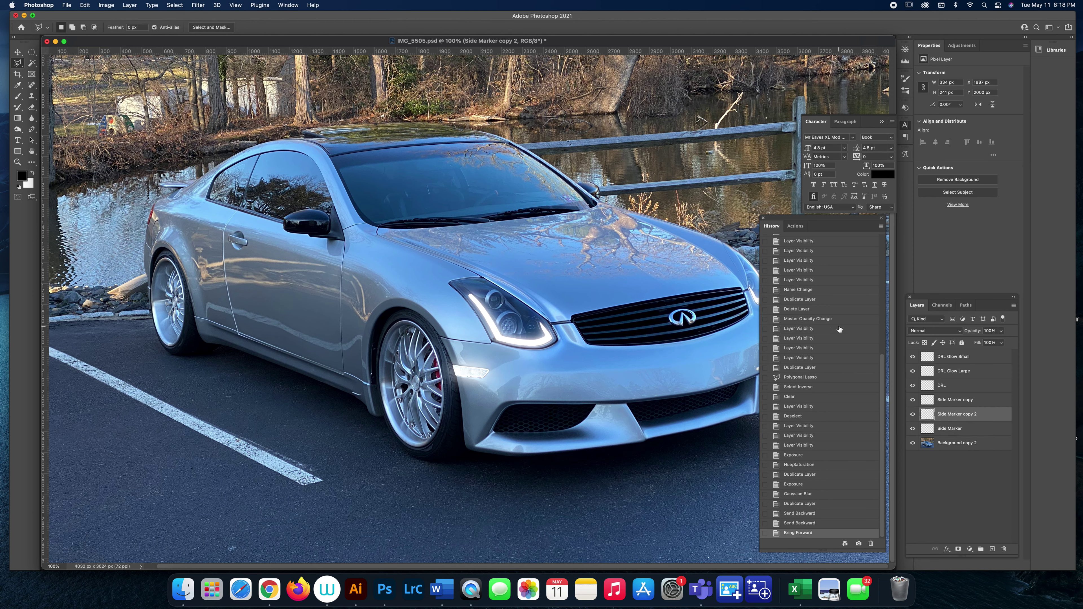
{"action": "key", "text": "super+bracketleft"}
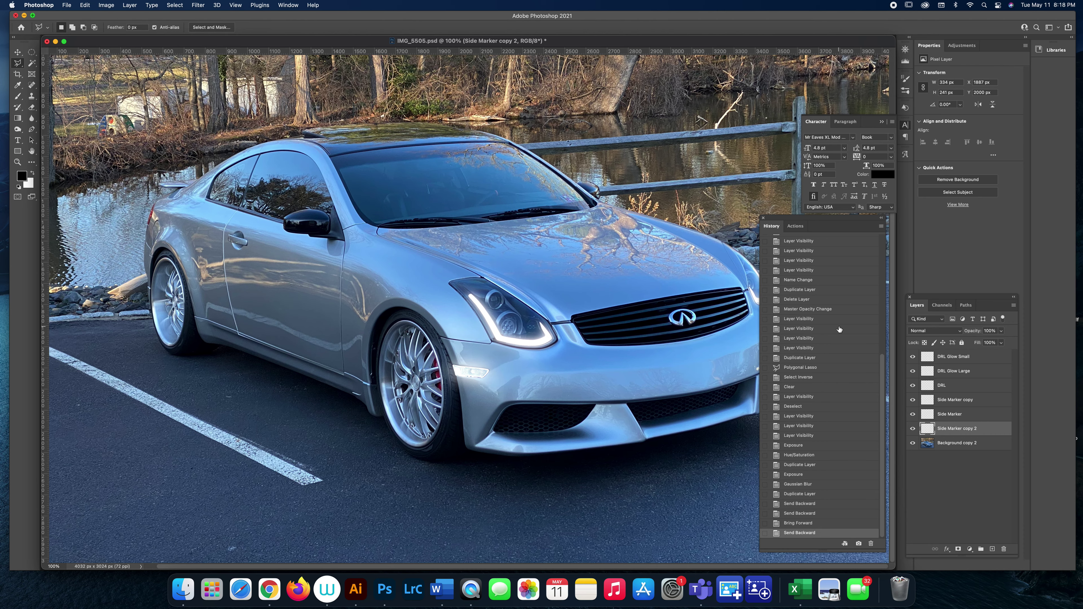
{"action": "key", "text": "super+minus"}
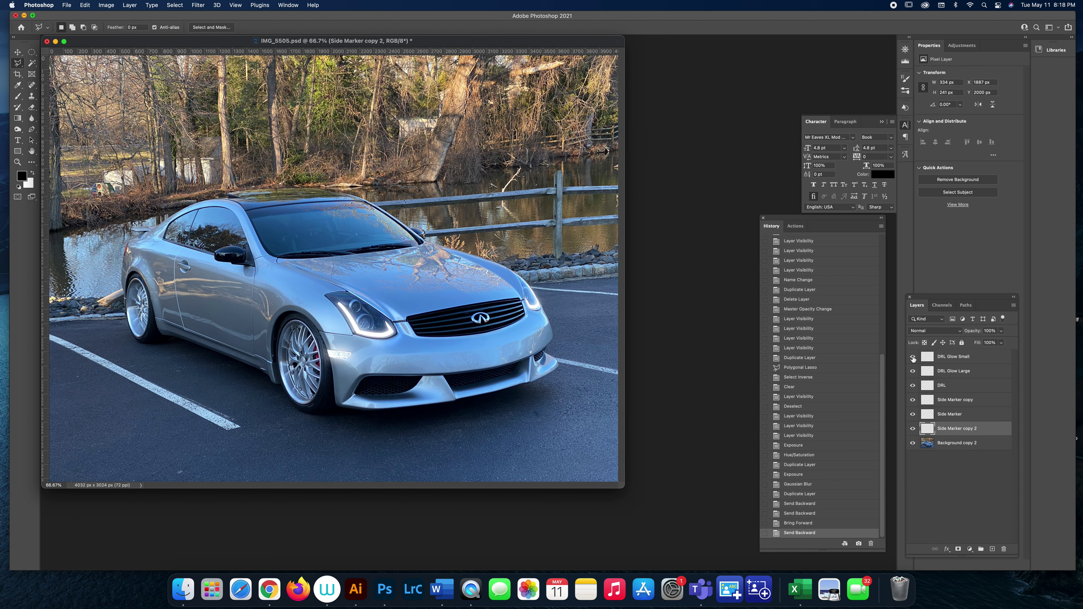
{"action": "left_click_drag", "start_coordinate": [913, 359], "coordinate": [913, 428]}
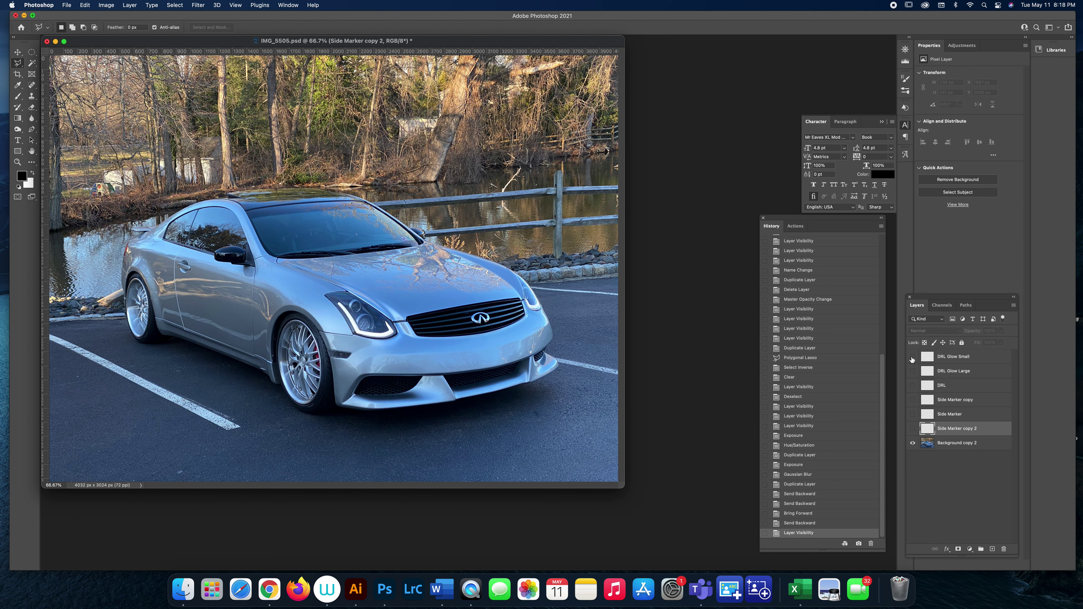
{"action": "left_click_drag", "start_coordinate": [913, 358], "coordinate": [912, 429]}
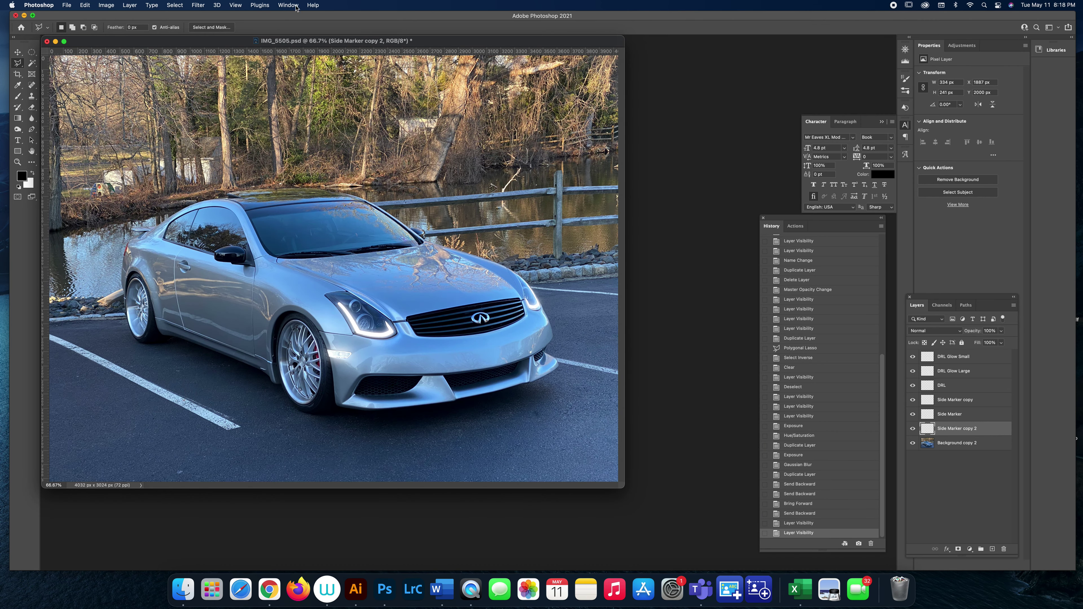
{"action": "left_click_drag", "start_coordinate": [433, 47], "coordinate": [502, 75]}
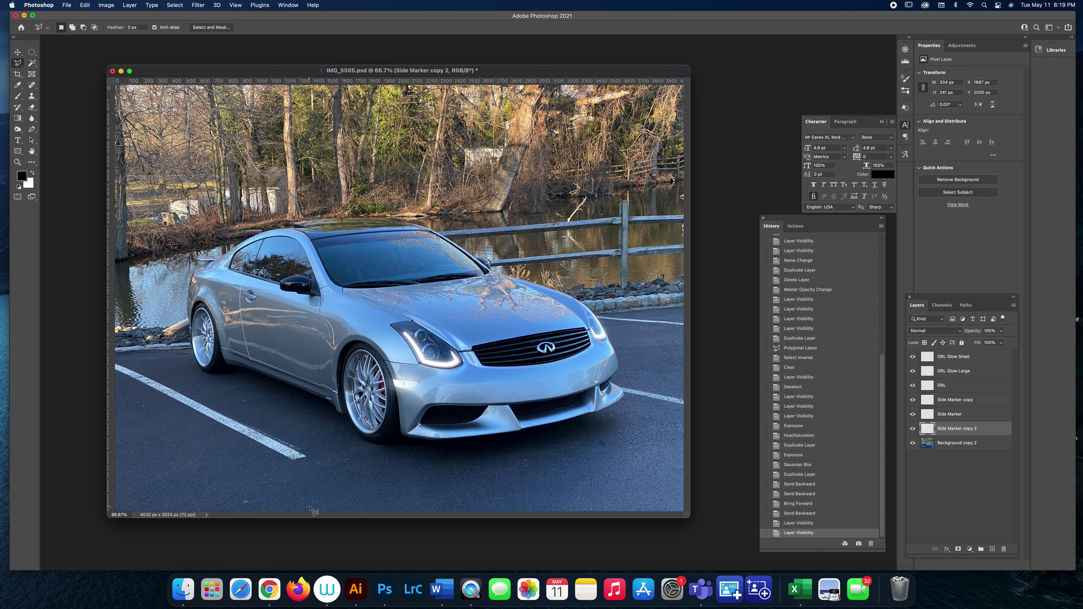
{"action": "left_click", "coordinate": [272, 597]}
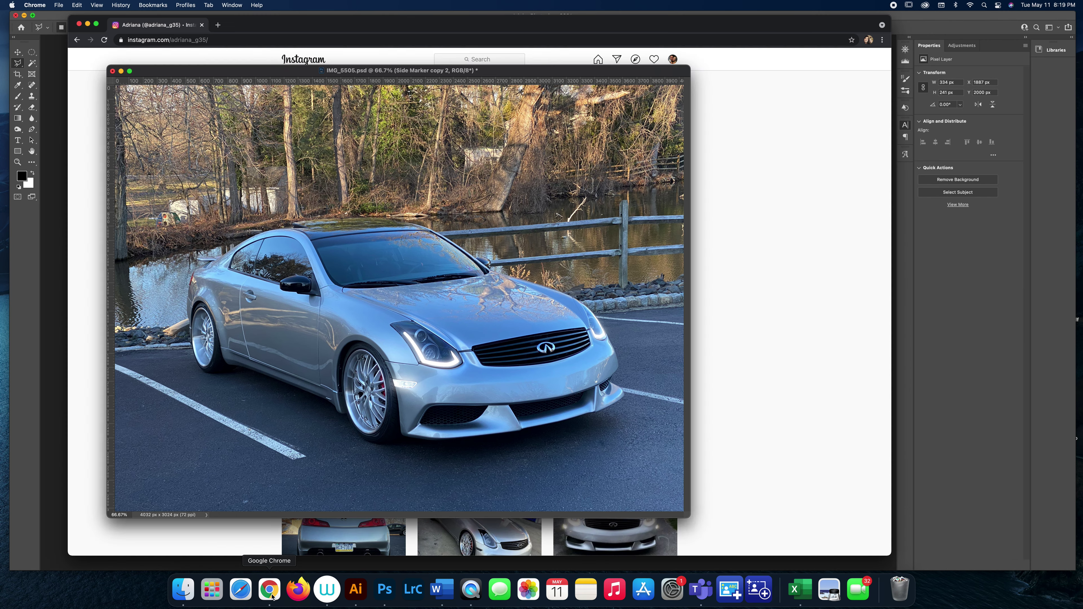
{"action": "scroll", "coordinate": [420, 102], "scroll_direction": "down", "scroll_amount": 1}
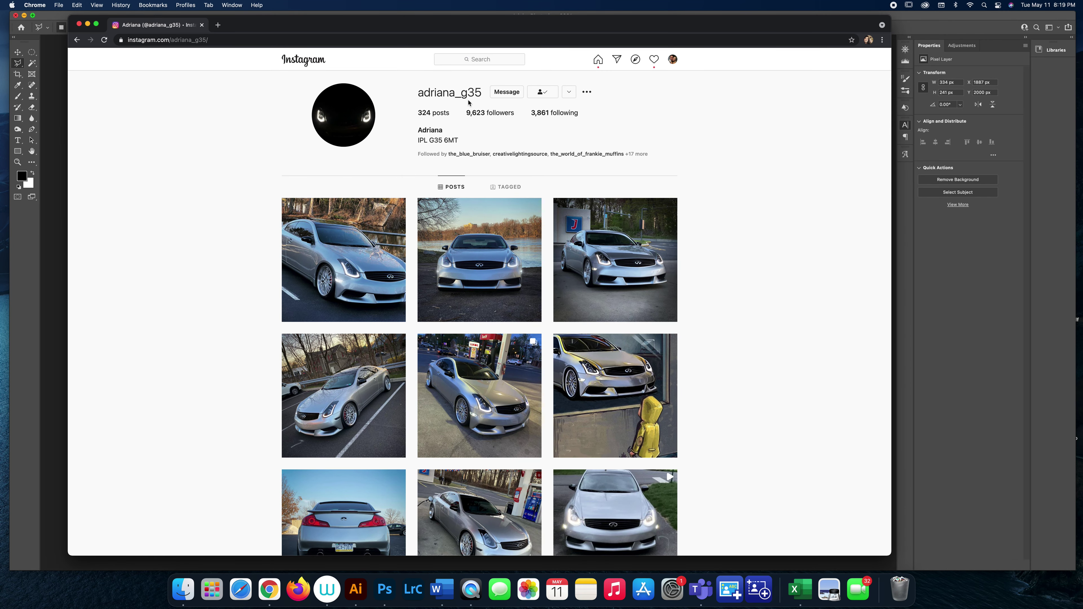
{"action": "scroll", "coordinate": [713, 277], "scroll_direction": "down", "scroll_amount": 5}
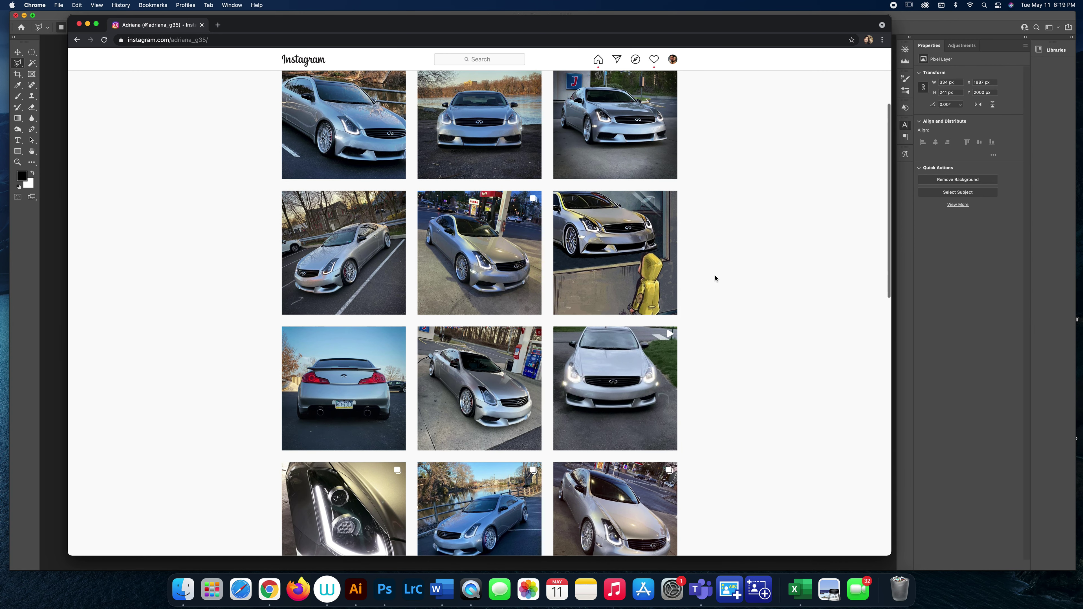
{"action": "scroll", "coordinate": [715, 279], "scroll_direction": "up", "scroll_amount": 5}
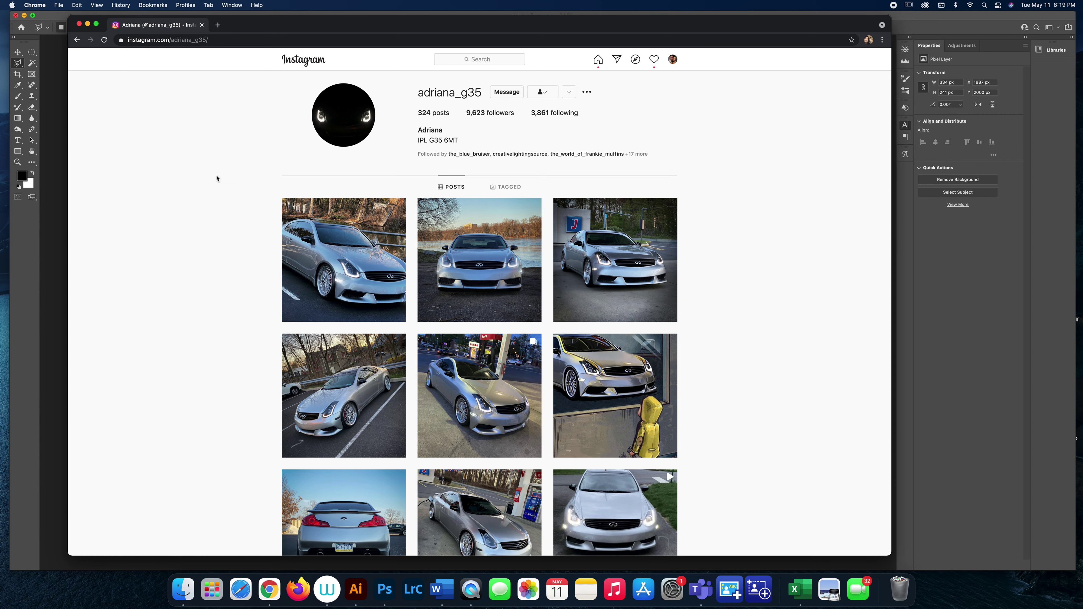
{"action": "left_click", "coordinate": [51, 294]}
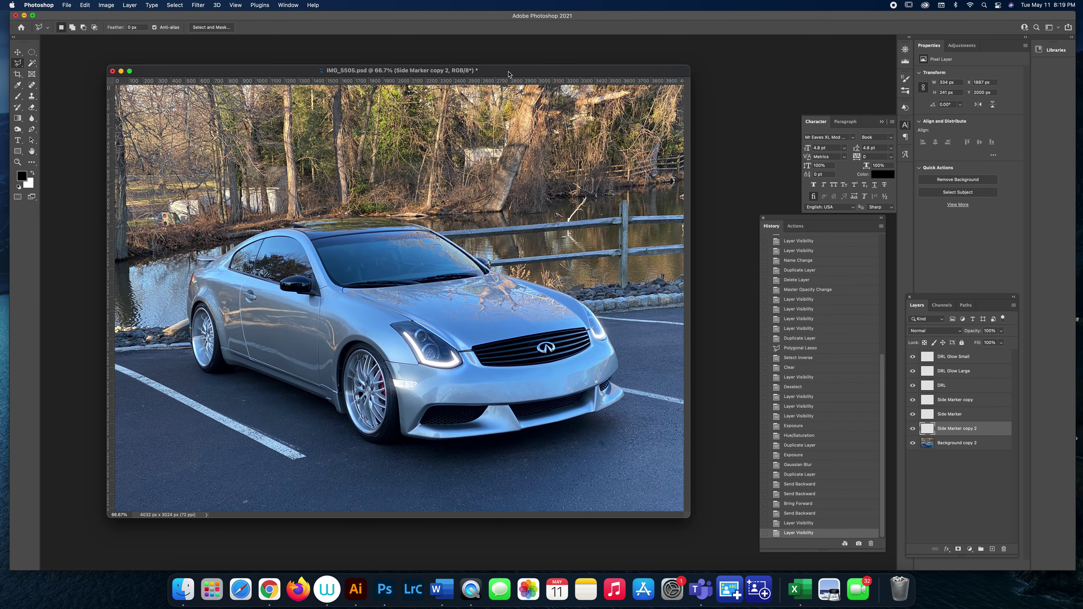
{"action": "left_click_drag", "start_coordinate": [509, 72], "coordinate": [499, 71]}
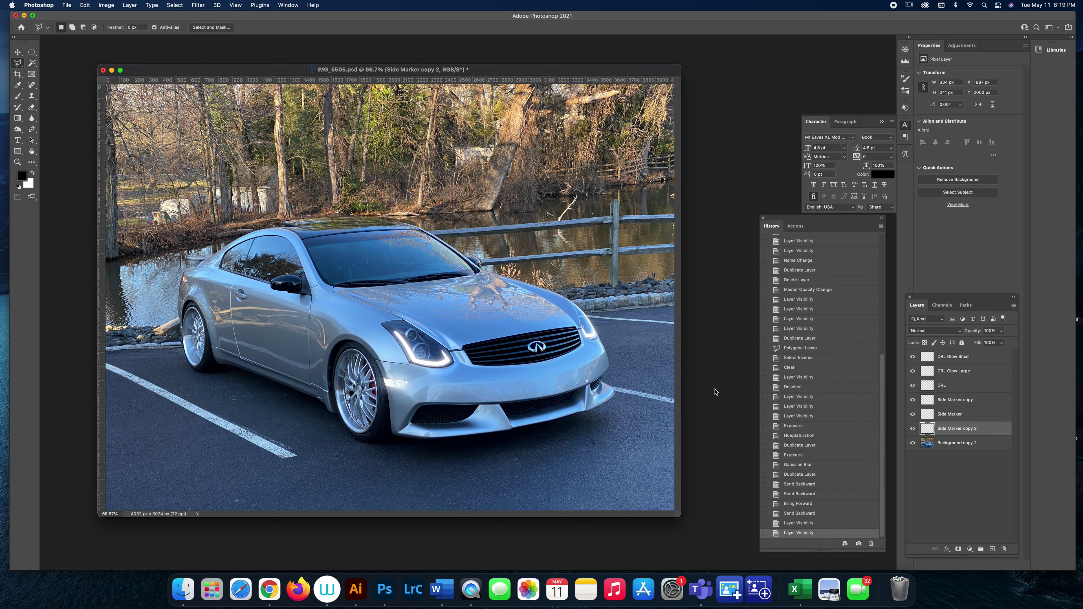